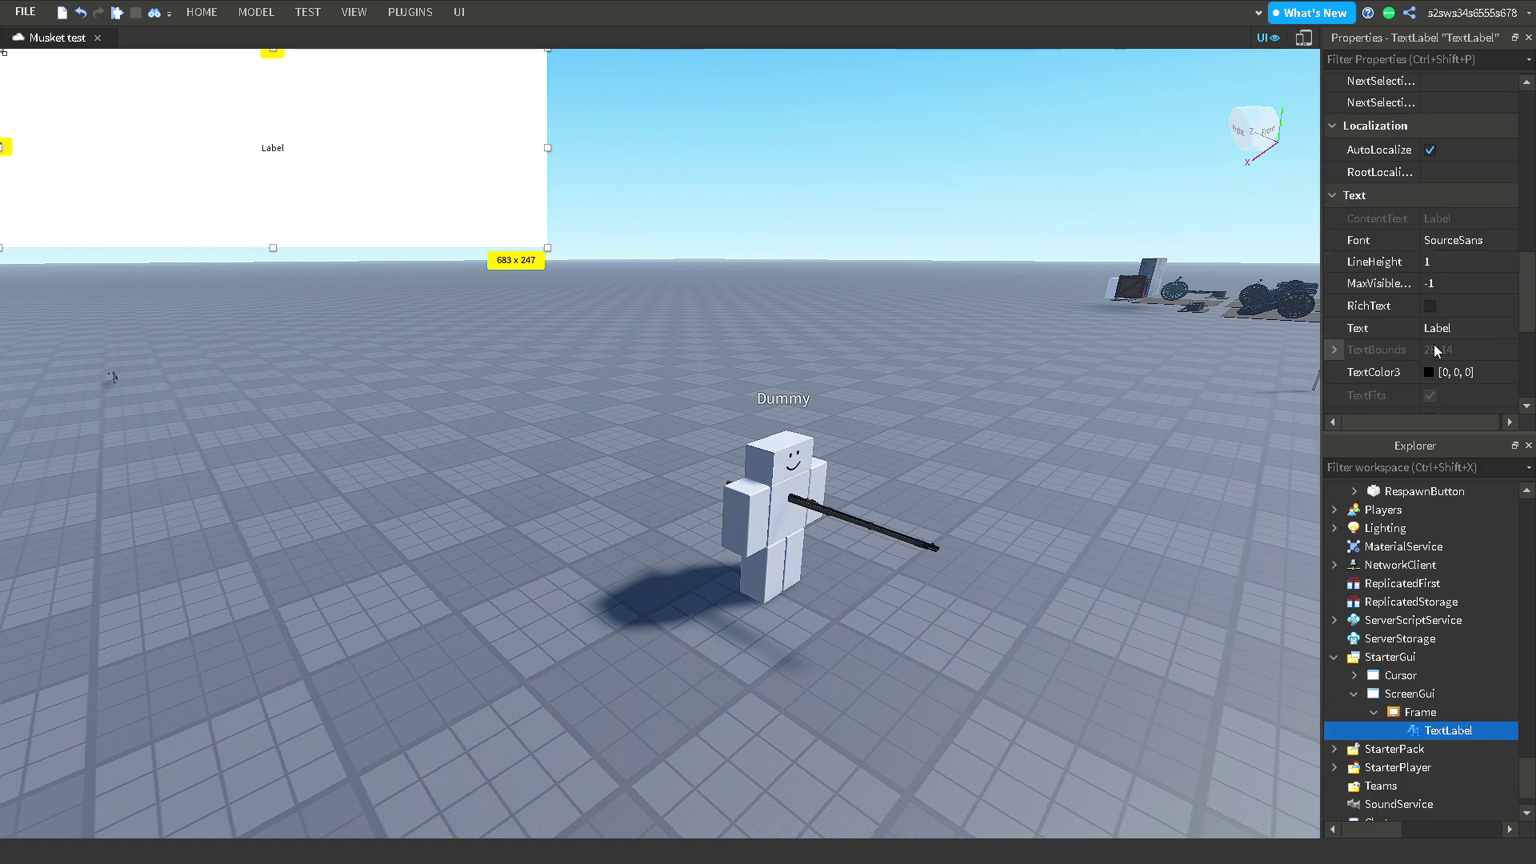
Change the TextLabel's text to "Hello".
click(1439, 328)
text(Hello)
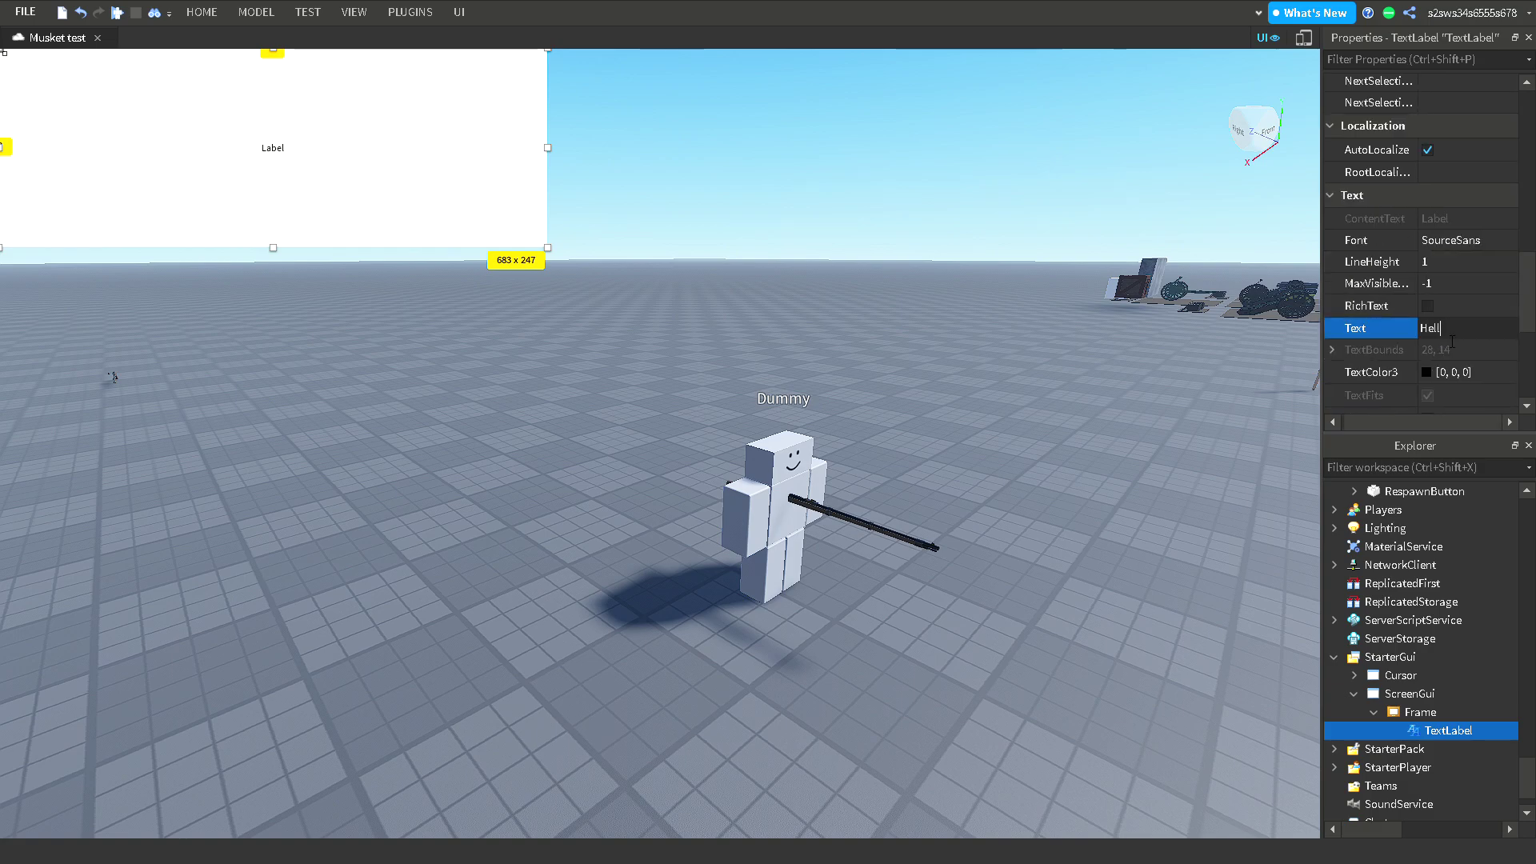
key(Return)
Enable text wrapping on the TextLabel and set its text size to 85.
scroll(1446, 339, down, 4)
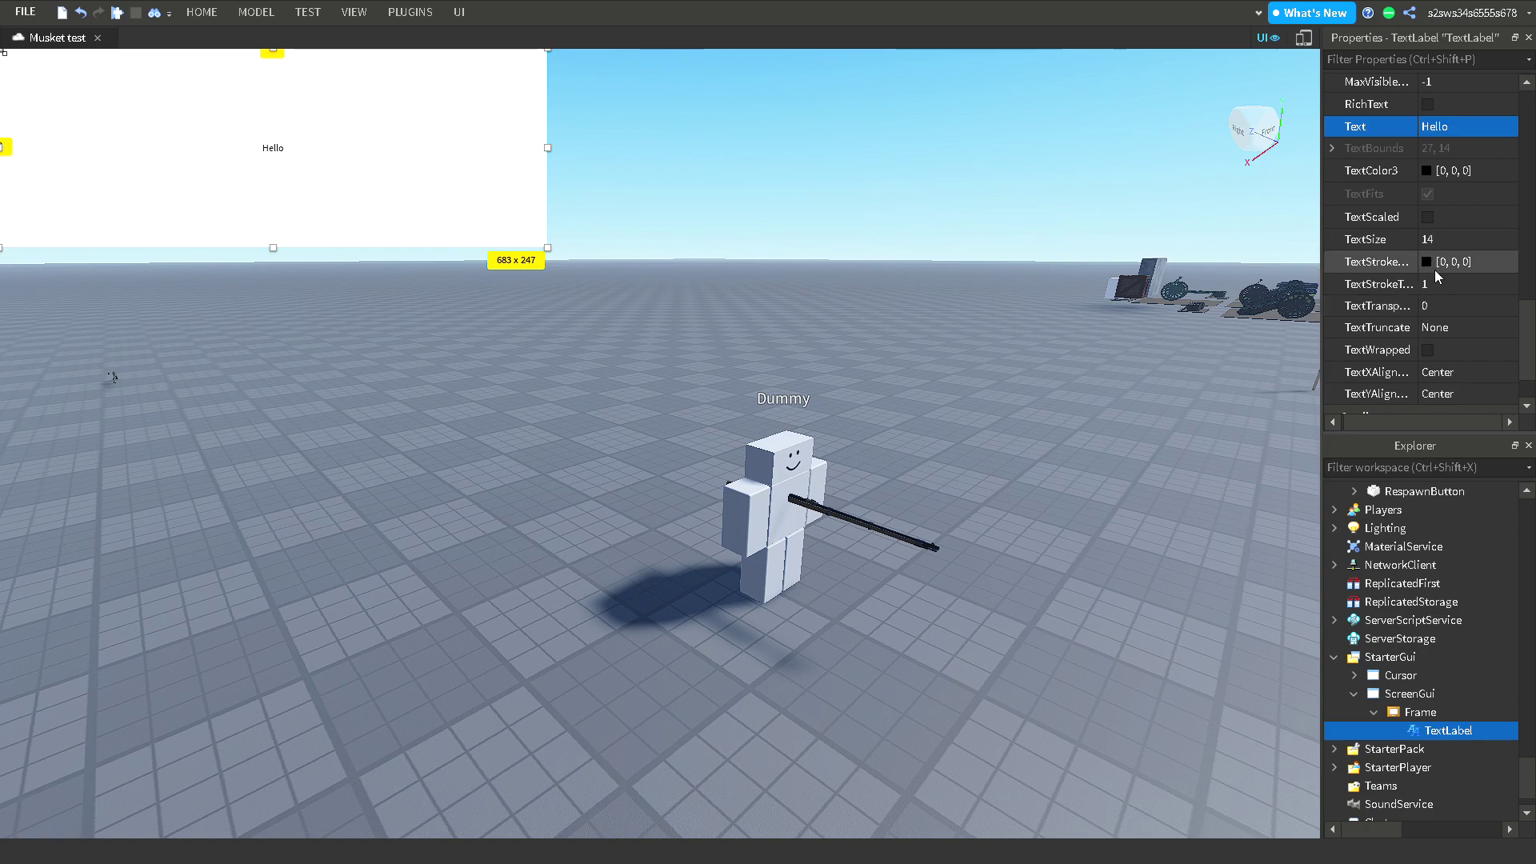
click(1428, 351)
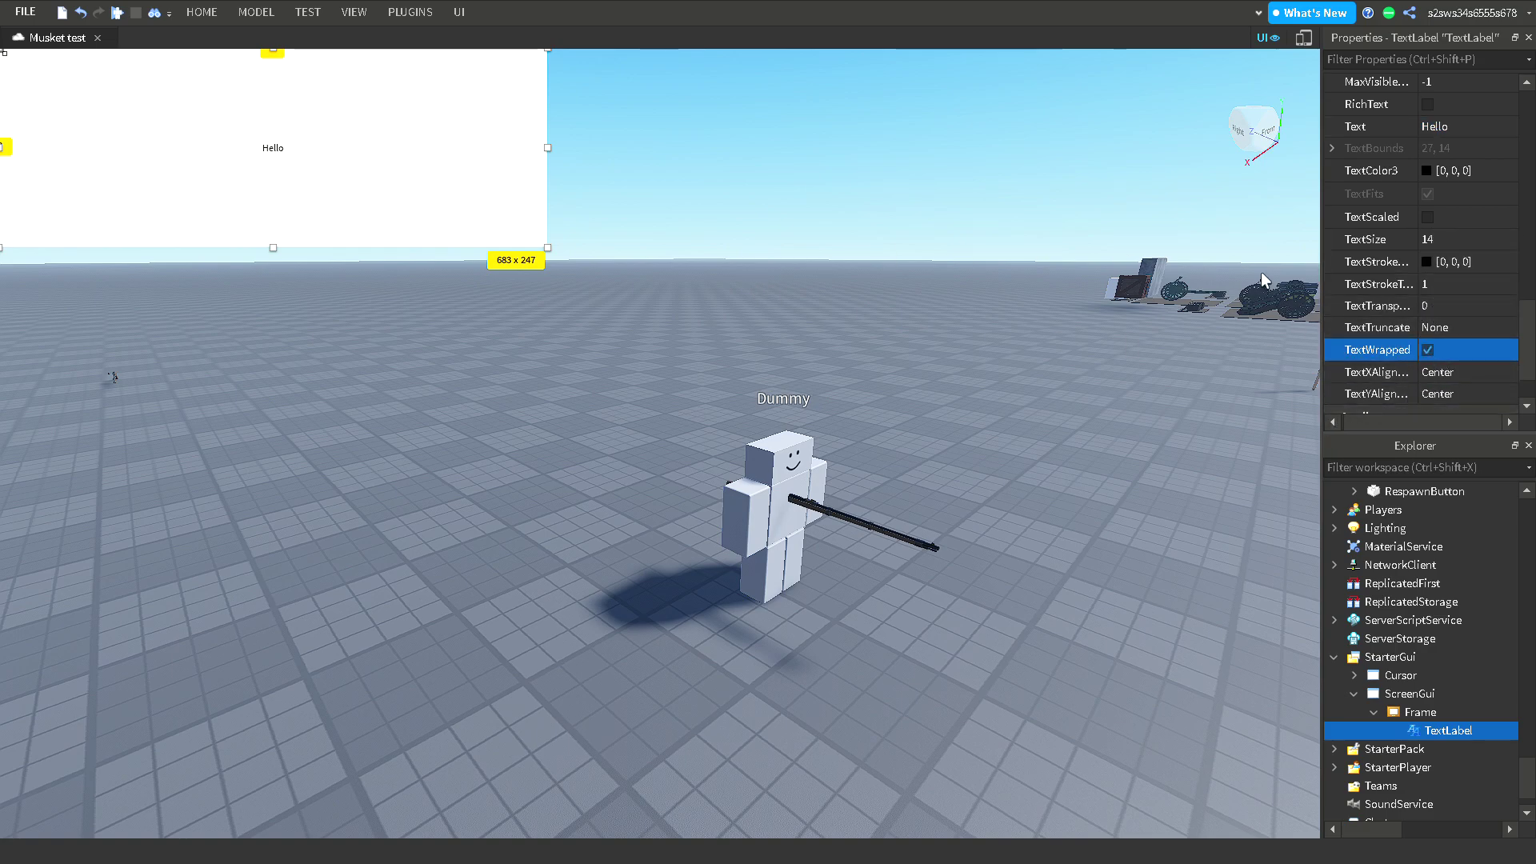
click(1493, 241)
drag(1482, 241, 1513, 242)
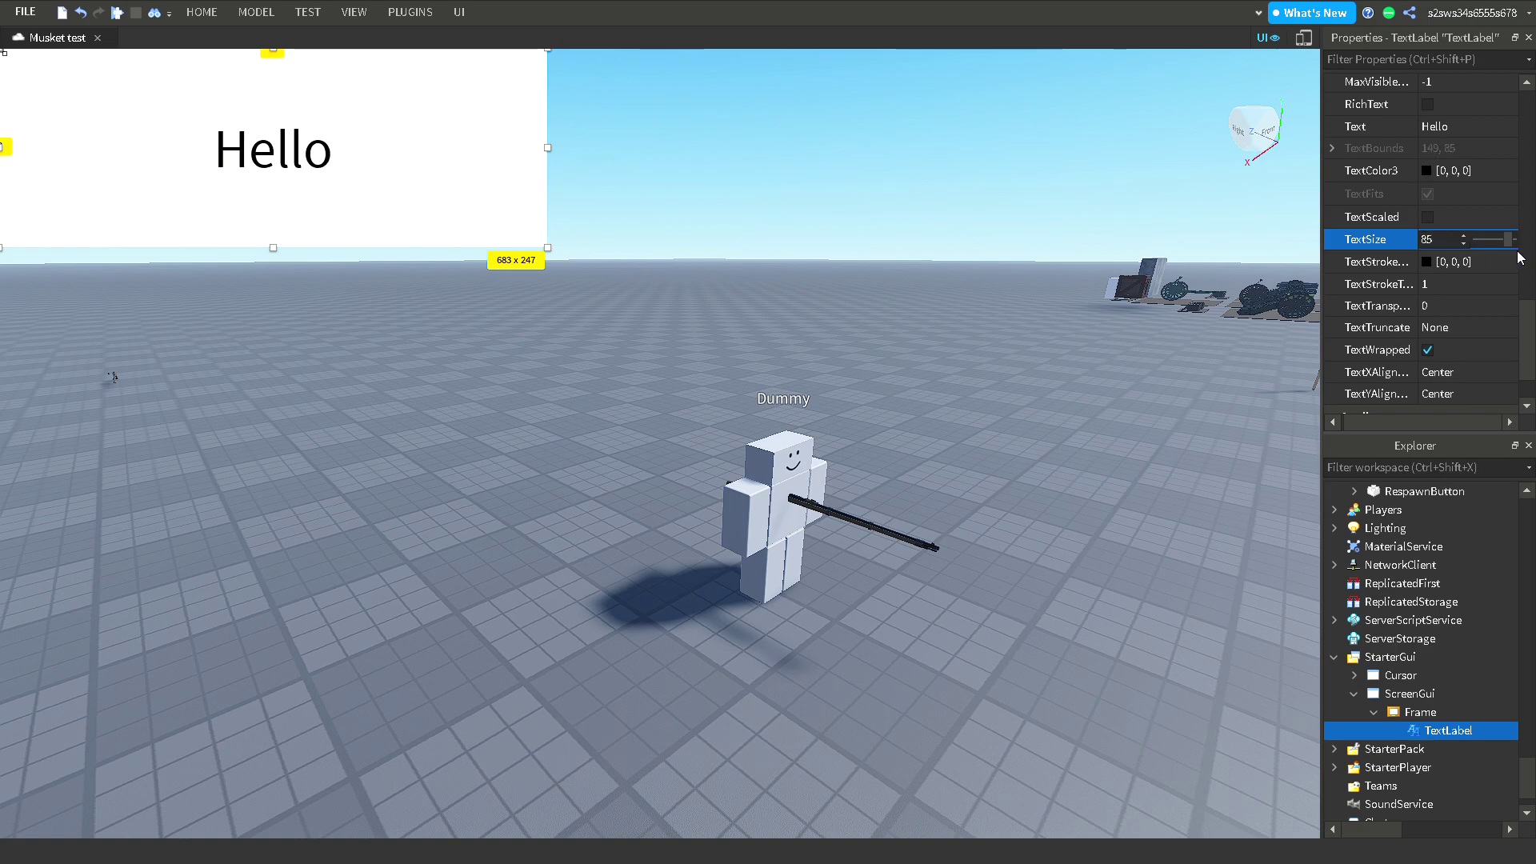
Set the label's text to "Today I will show how to make your custom animations work with your custom weapon or musket of choice!".
scroll(1451, 265, up, 2)
click(1451, 262)
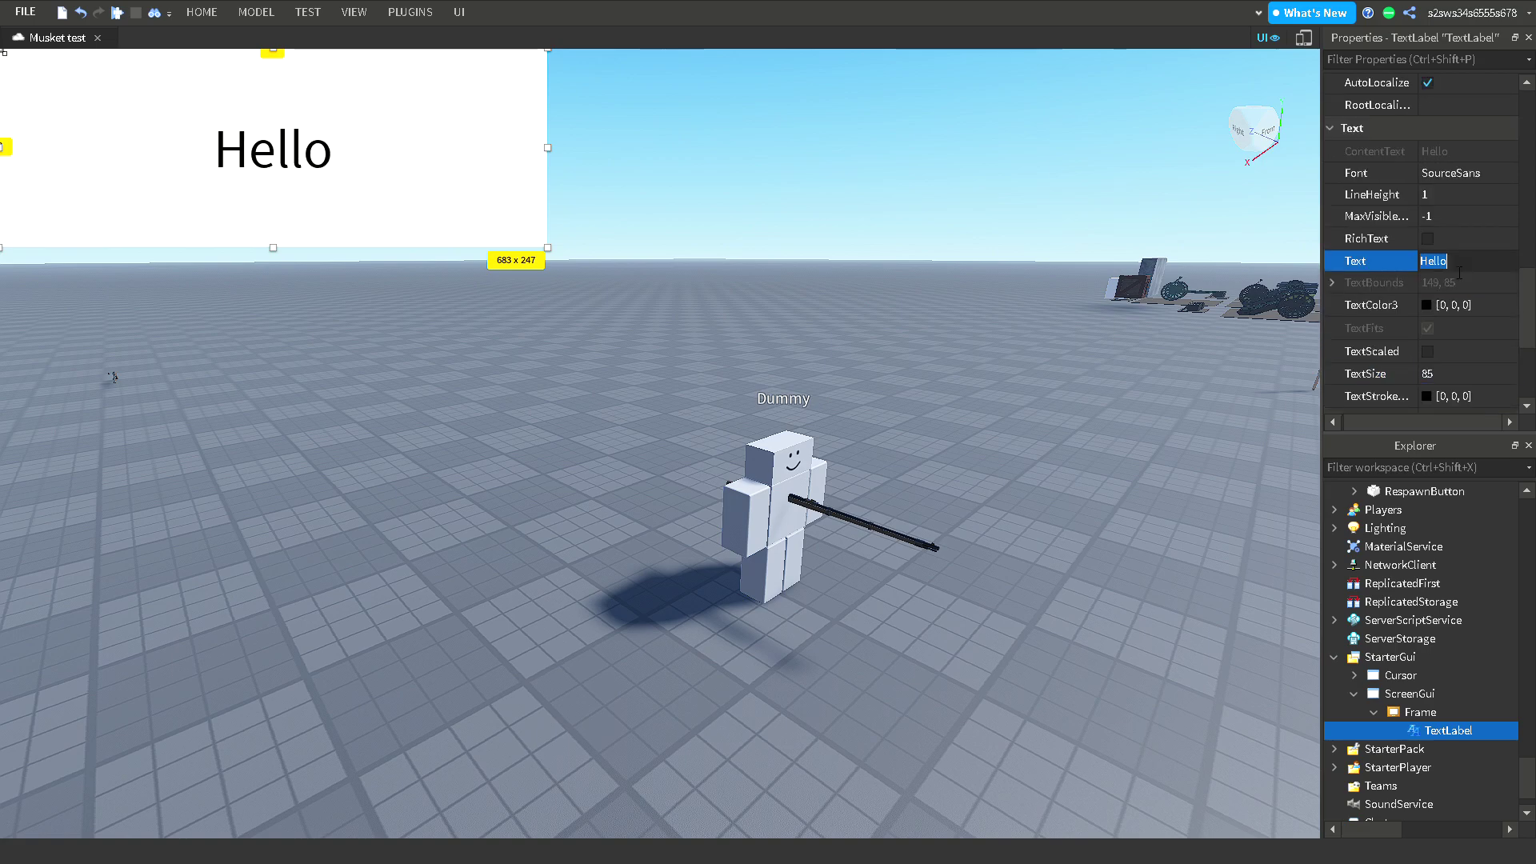
text(Tod)
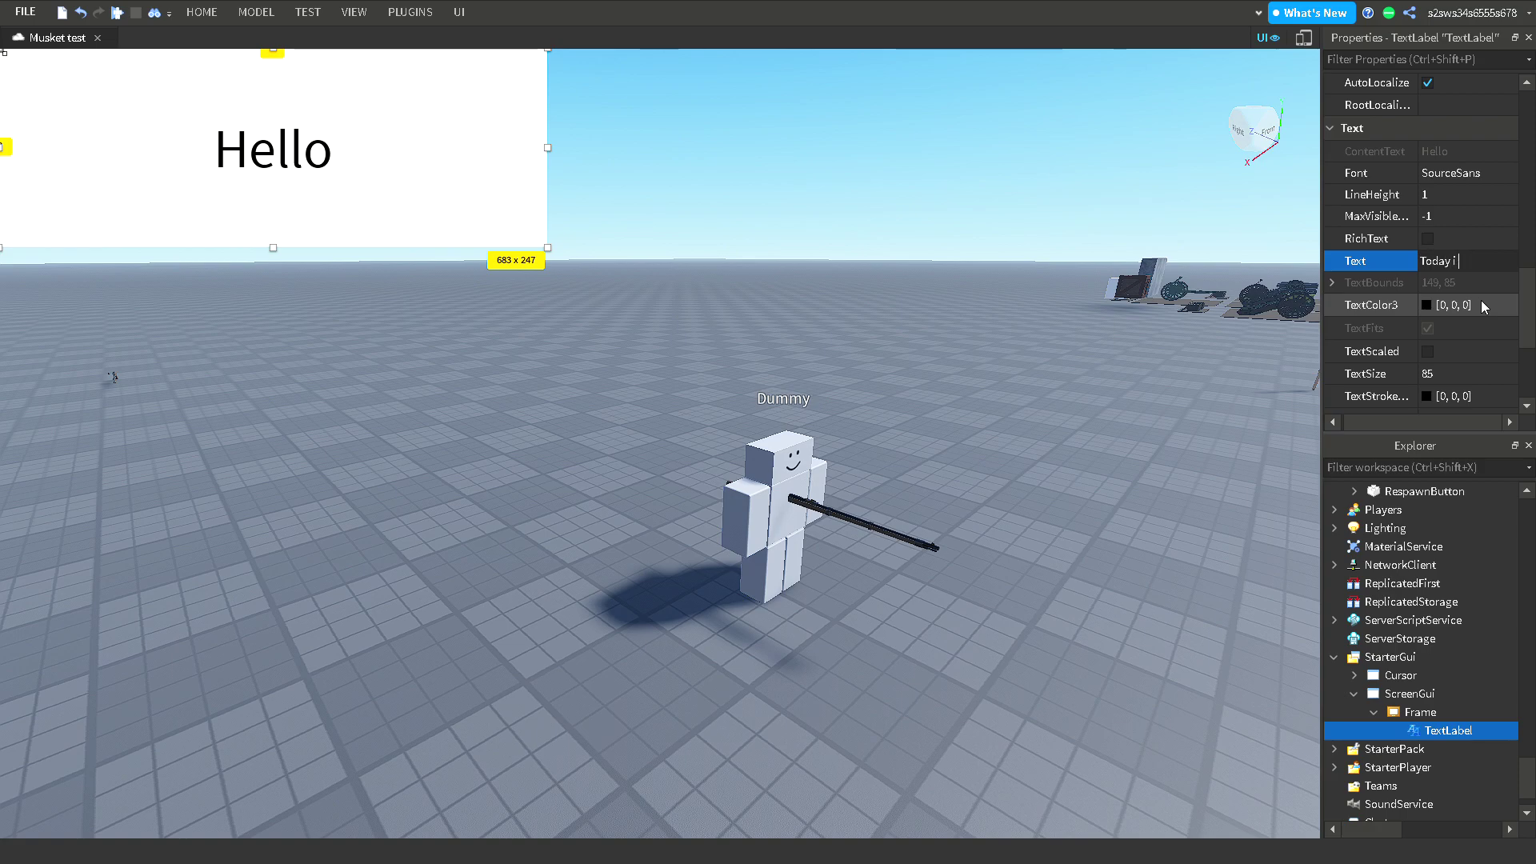
text(ay I will show )
text(how to make yo)
text(ur custom anima)
text(tions work)
text( with your)
text( custom wea)
text(pon or mus)
text(k)
text(et of cho)
text(ice)
key(Return)
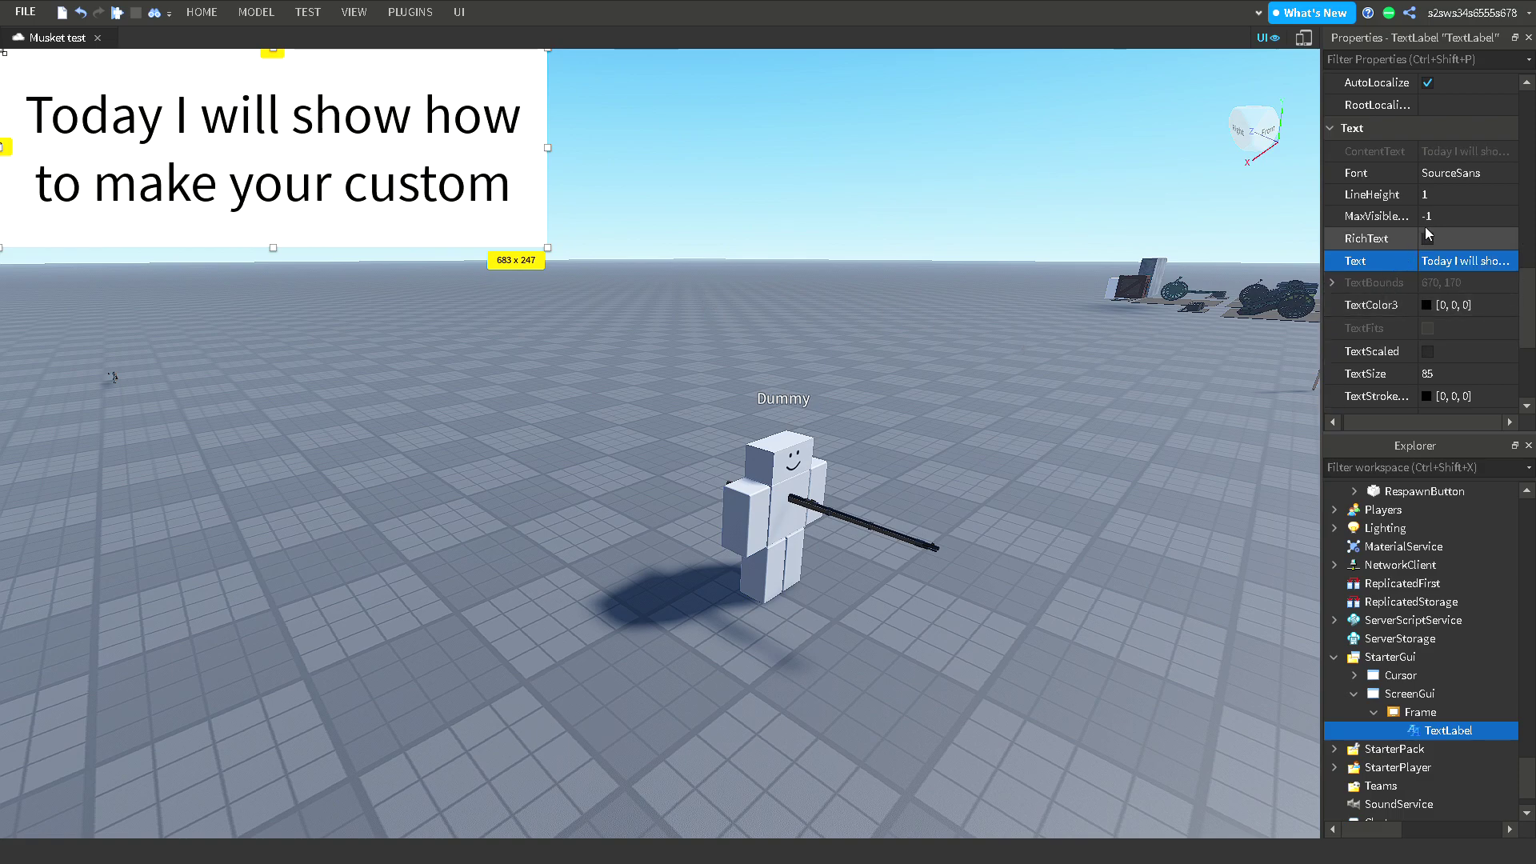
Reduce the TextLabel's text size until the whole message fits inside the box, and clear the selection.
click(1440, 373)
drag(1510, 374, 1499, 376)
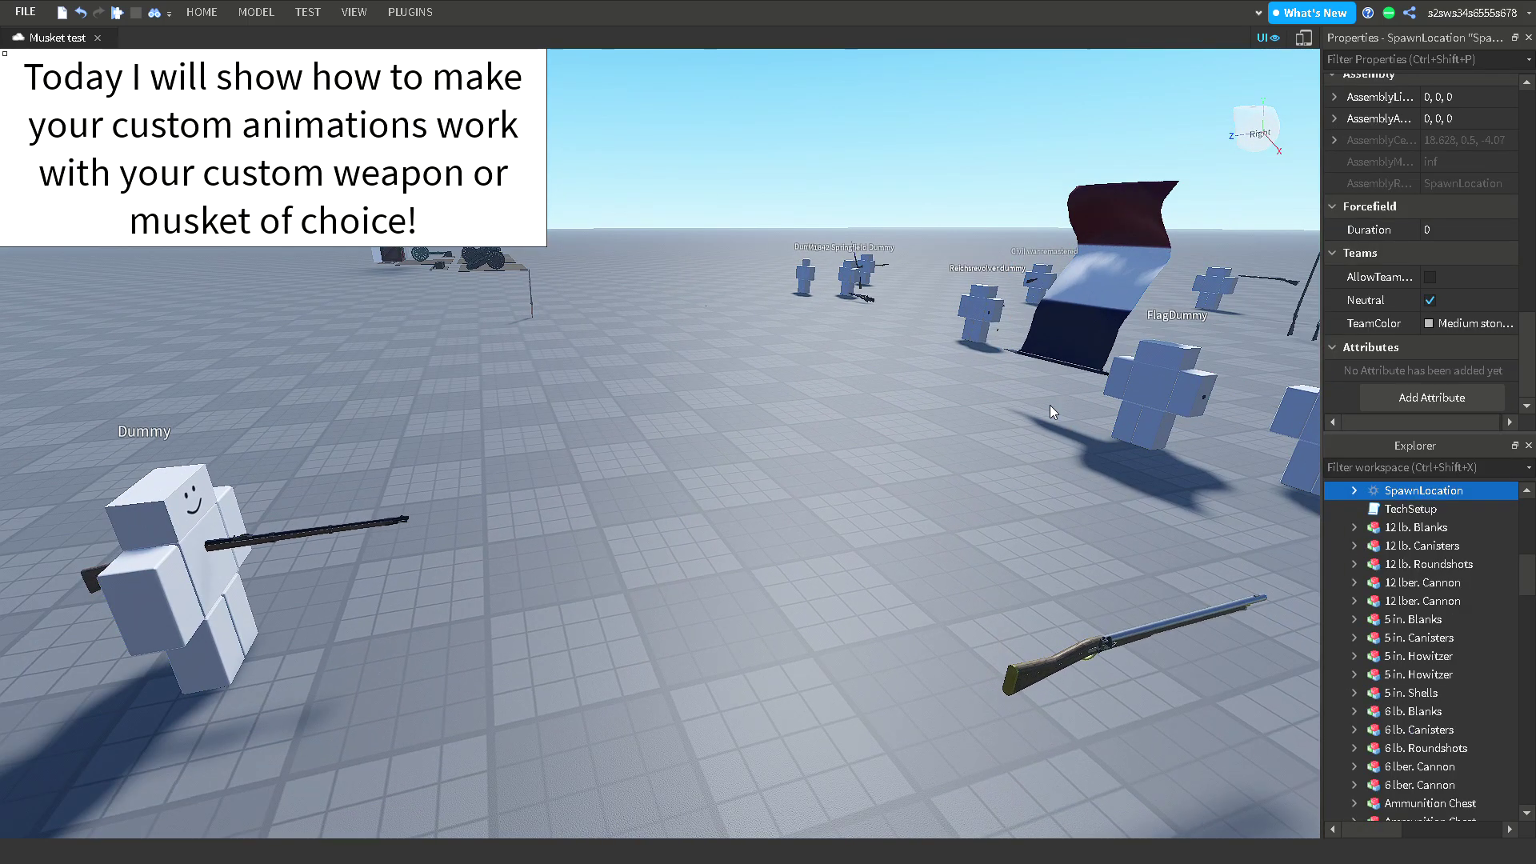
click(954, 438)
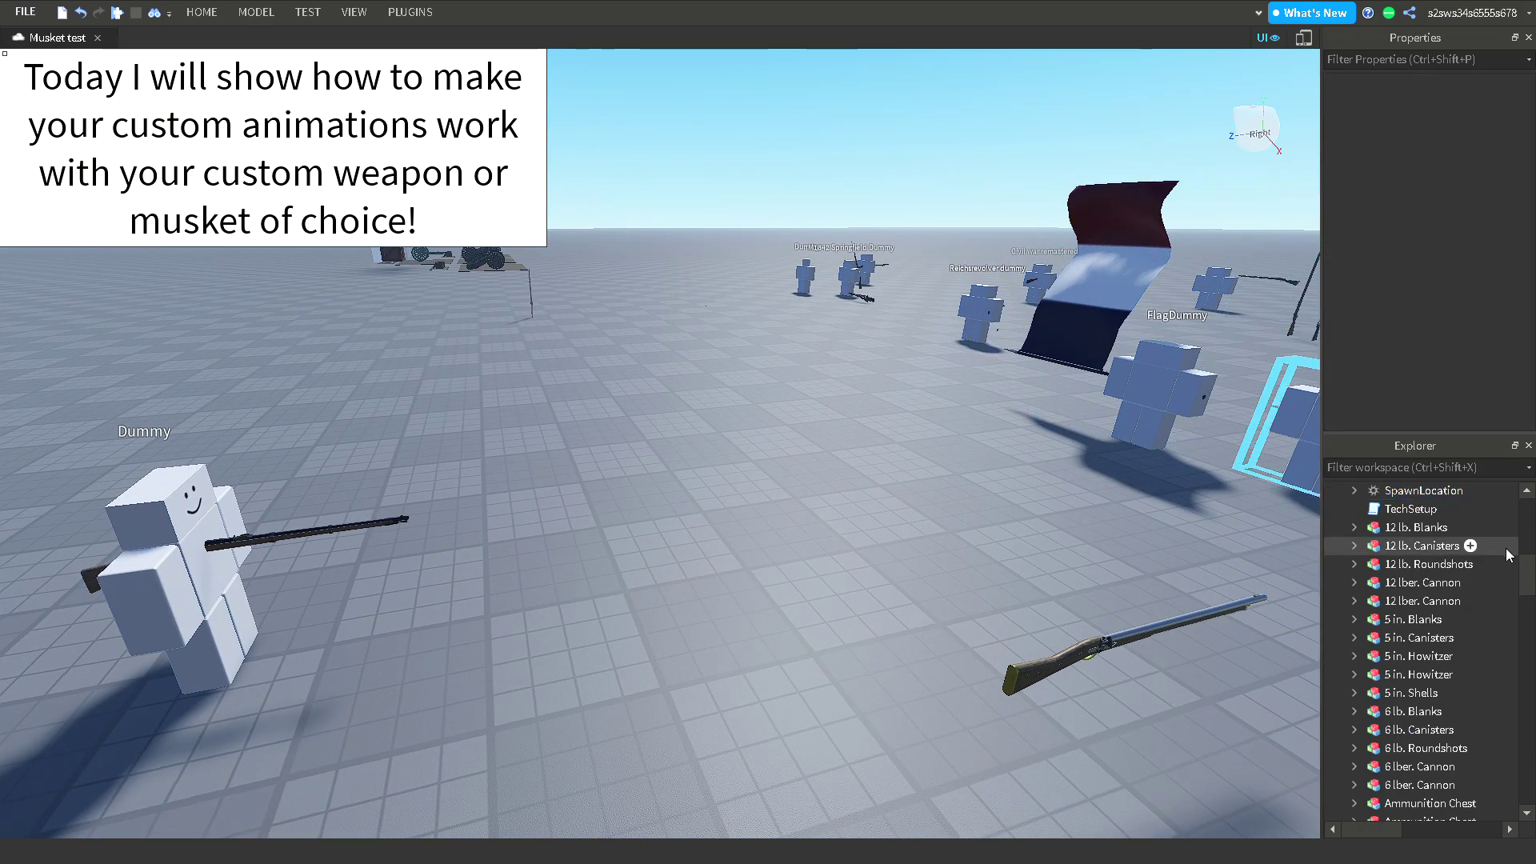
Select the TextLabel under StarterGui and replace its text with "This will not take long and is very easy to do".
scroll(1438, 610, down, 5)
scroll(1438, 610, down, 15)
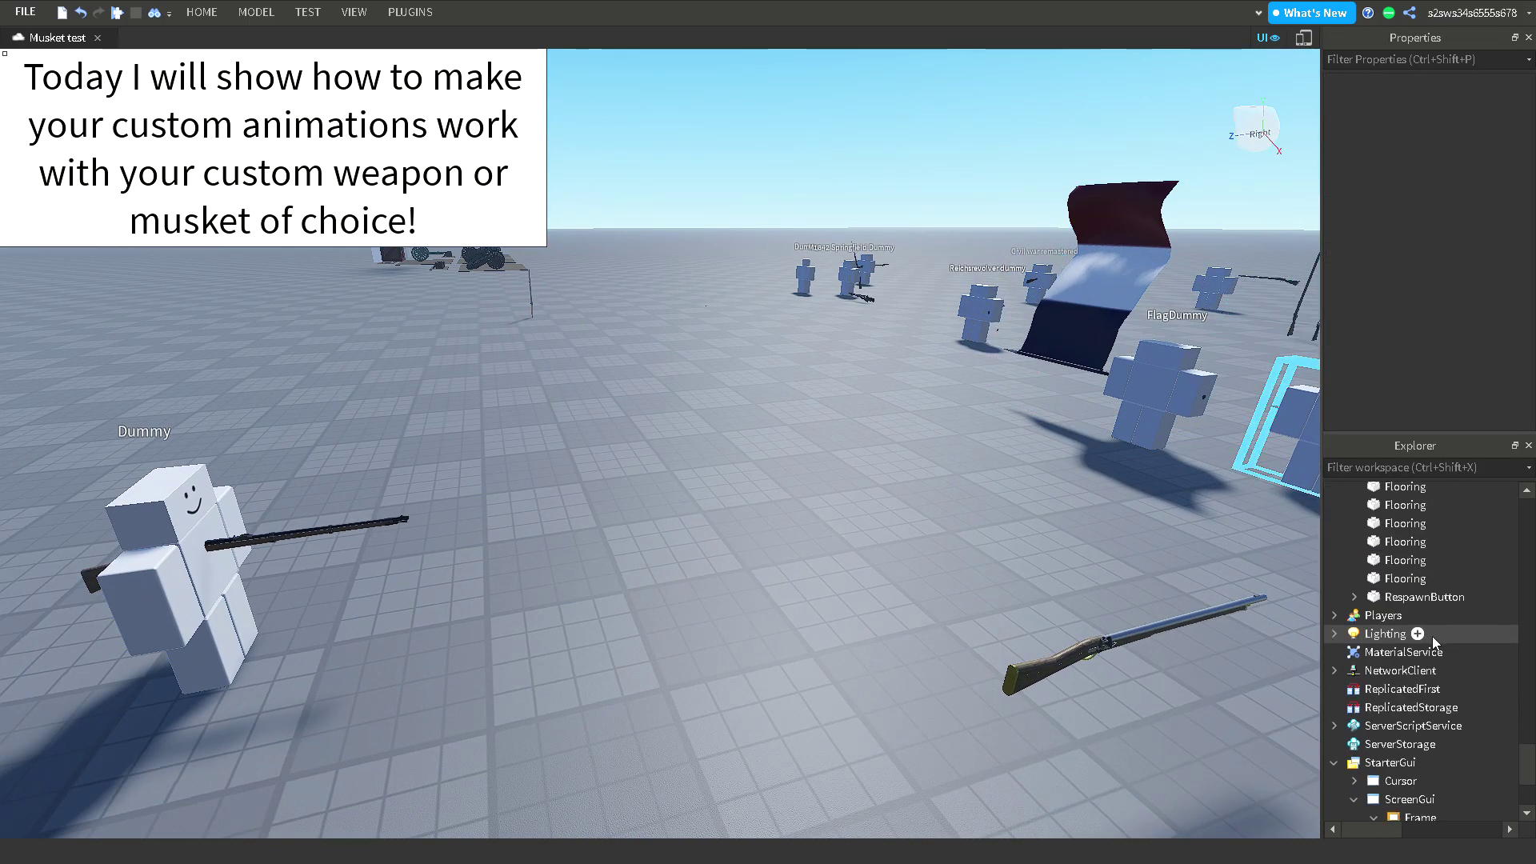
click(1429, 684)
scroll(1420, 336, down, 10)
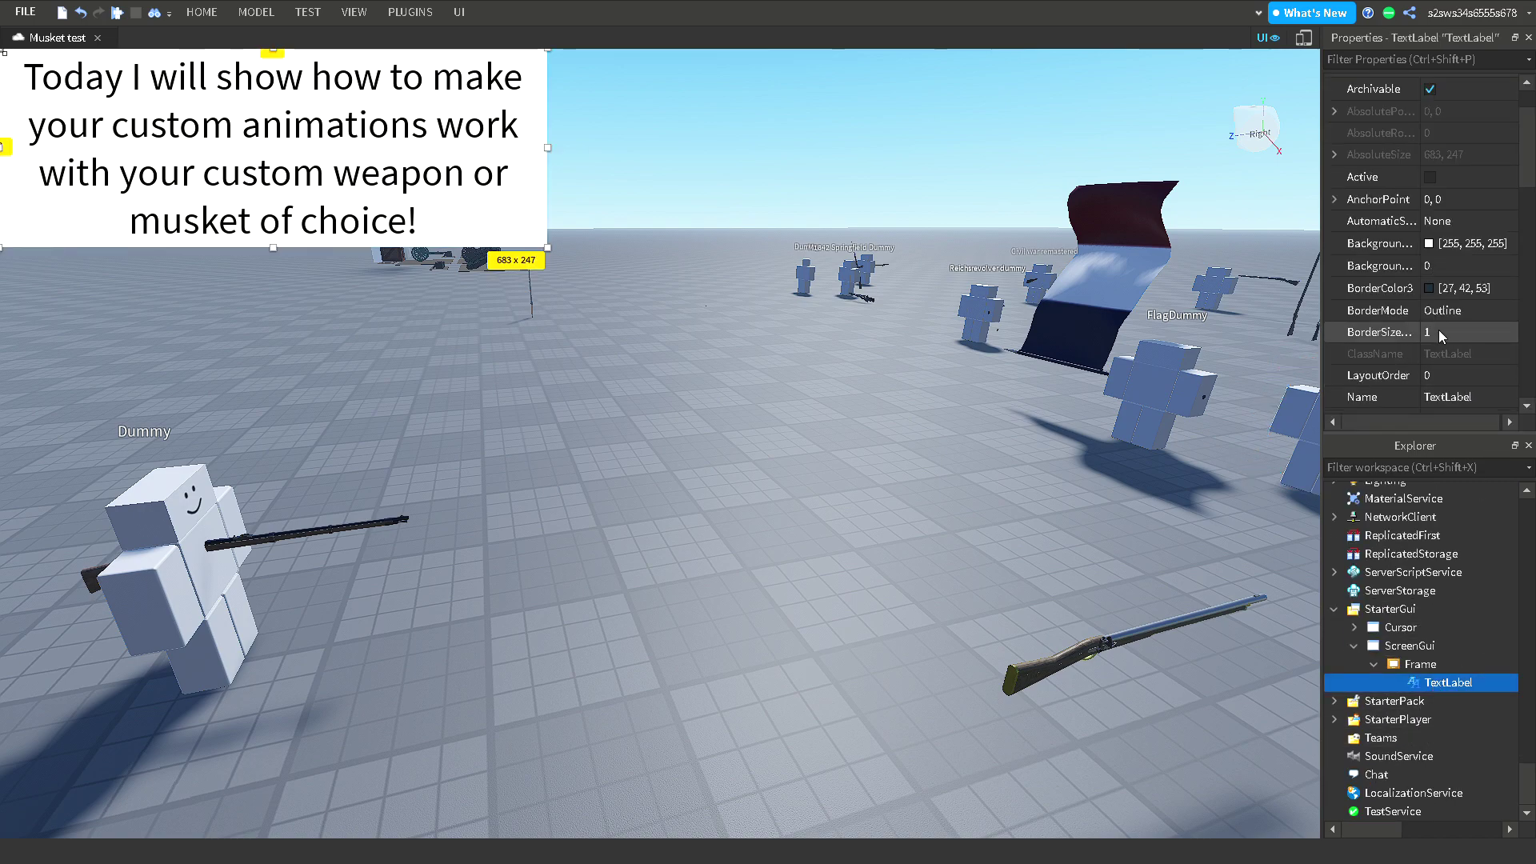
click(1441, 334)
text(T)
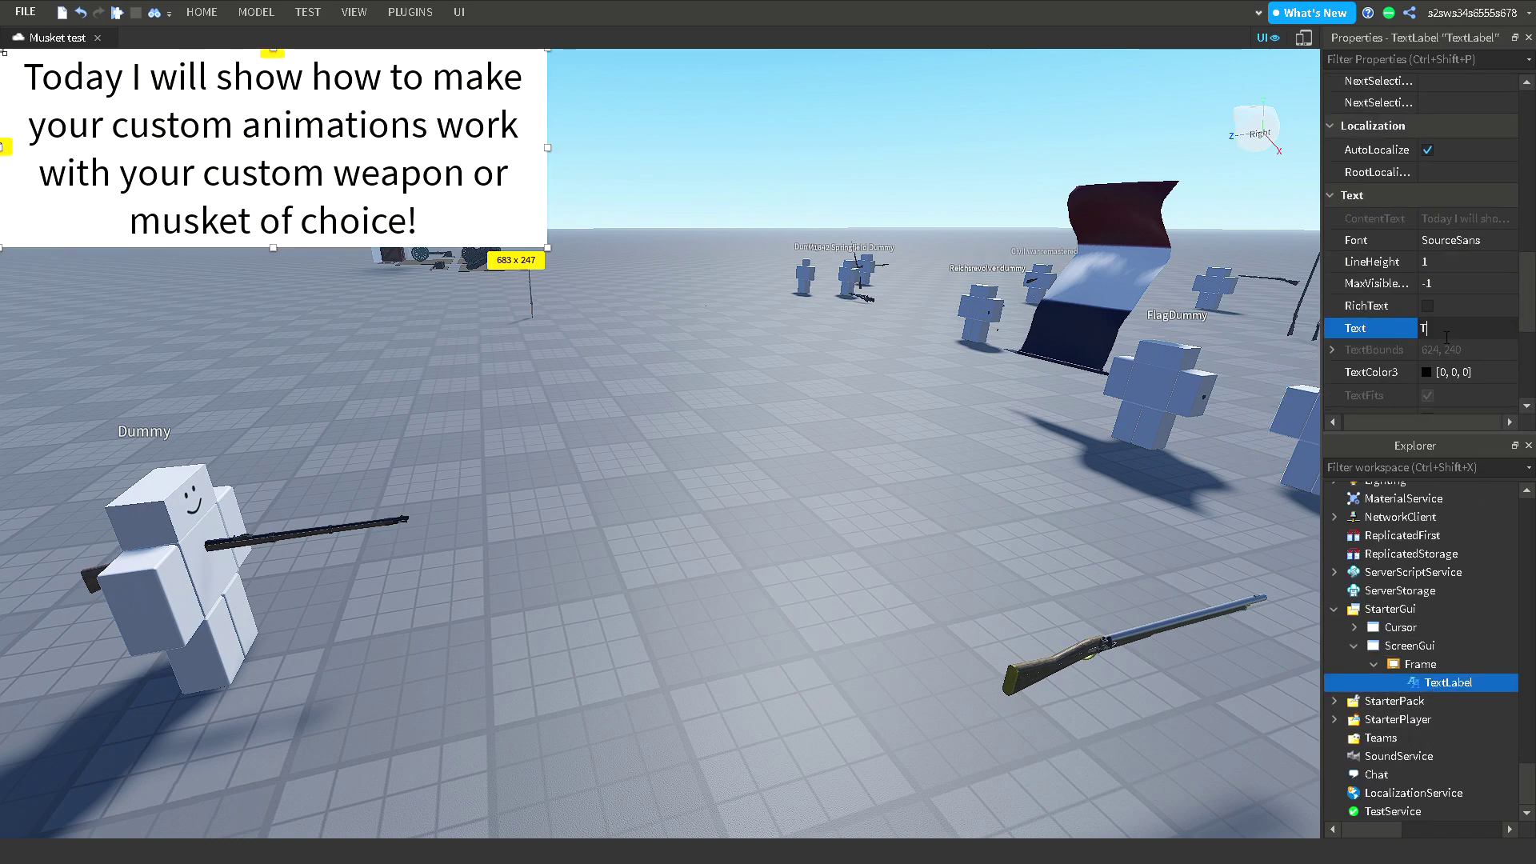
text(his will )
text(not take long and is very )
text(easy to do)
key(Return)
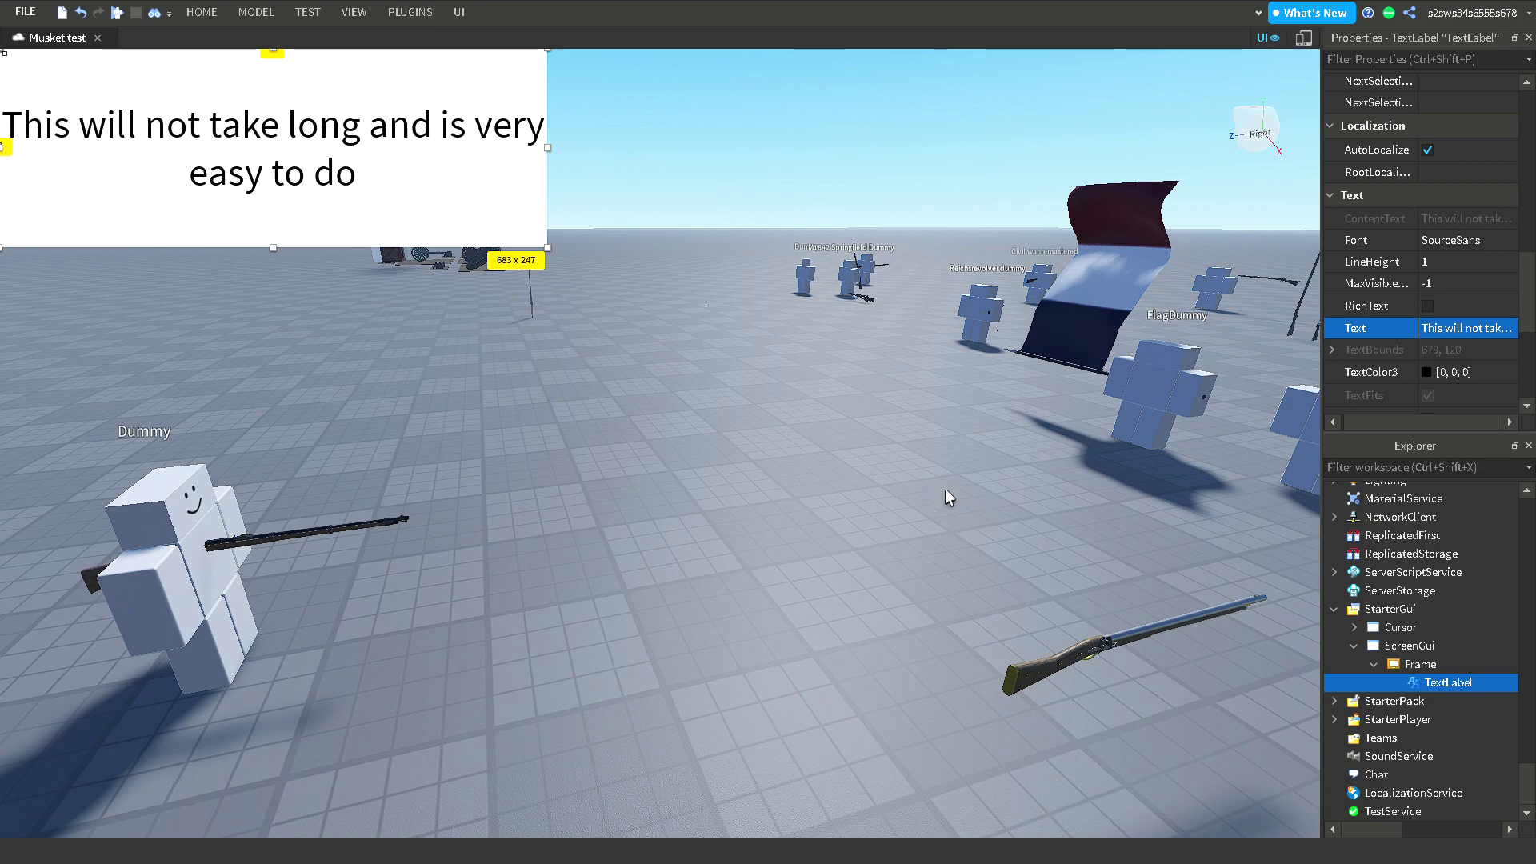
Replace the TextLabel's text with "So first".
click(1453, 329)
text(So)
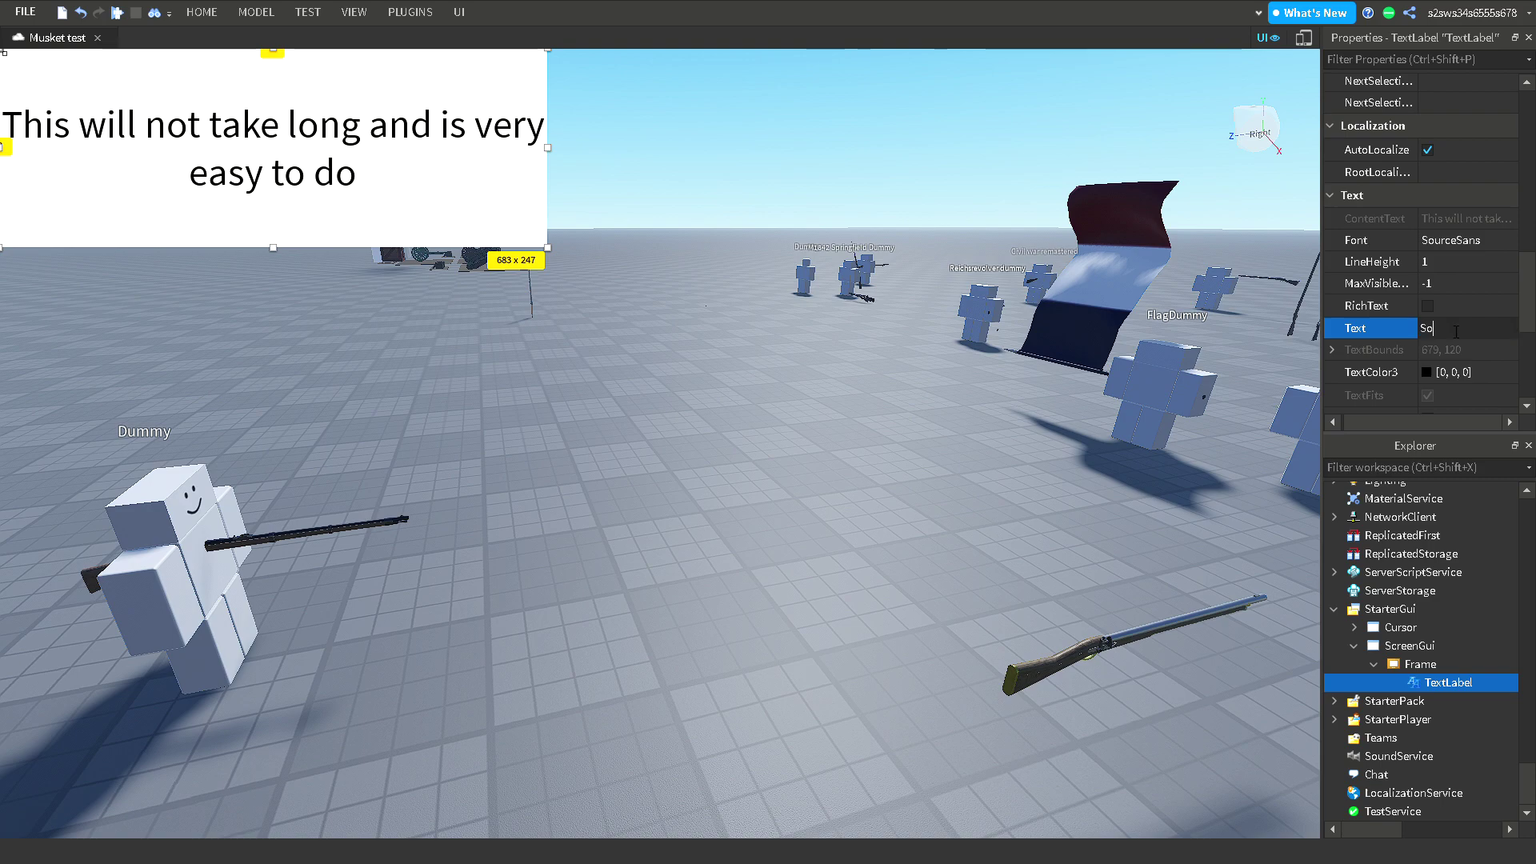
text( first)
key(Return)
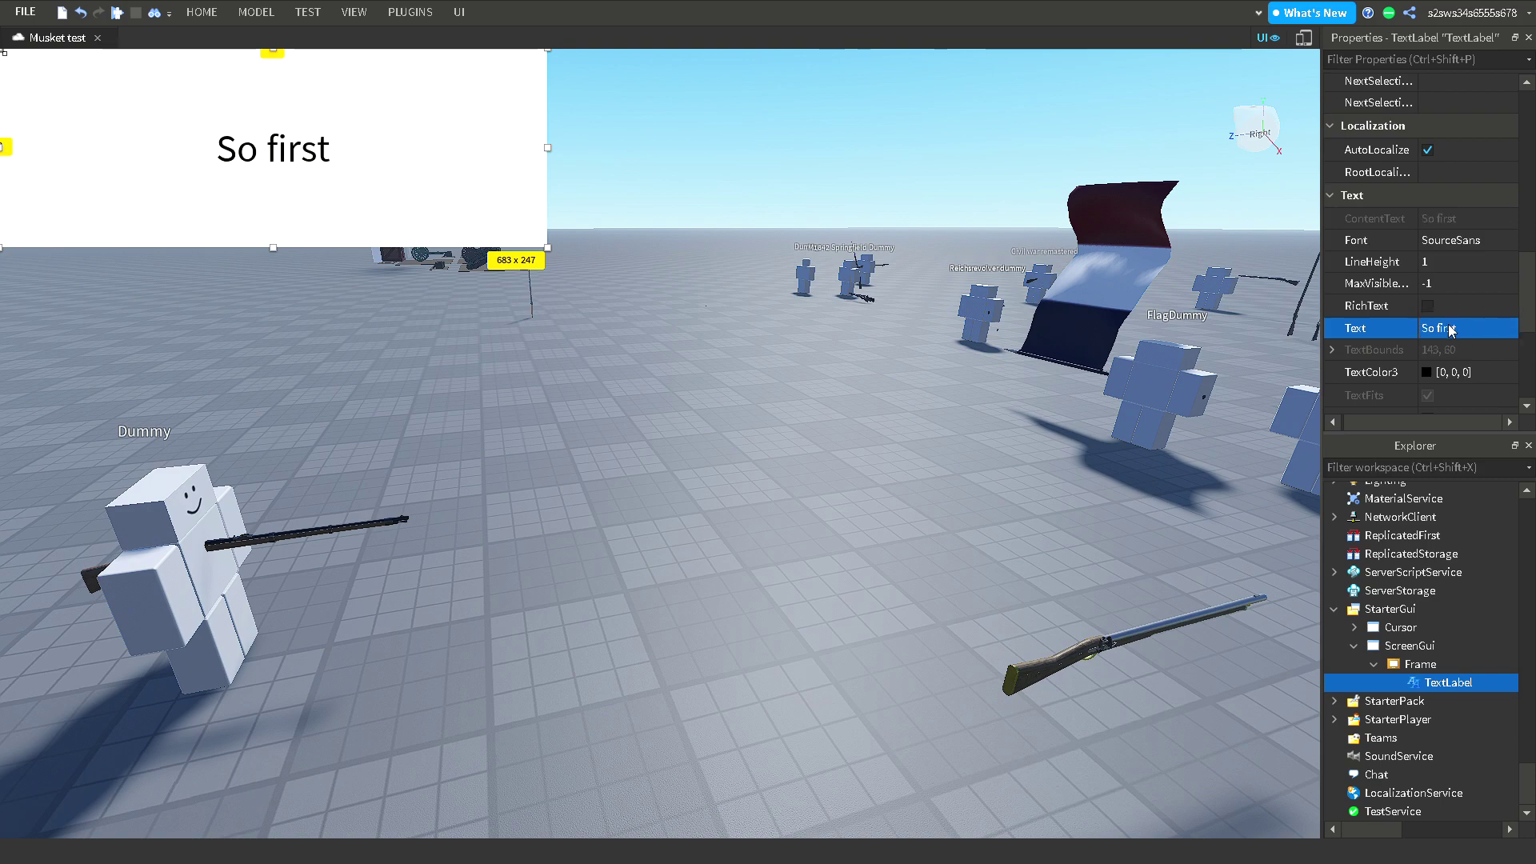
Replace the TextLabel's text with "Find your Tool".
click(1450, 330)
text(Find your Tool)
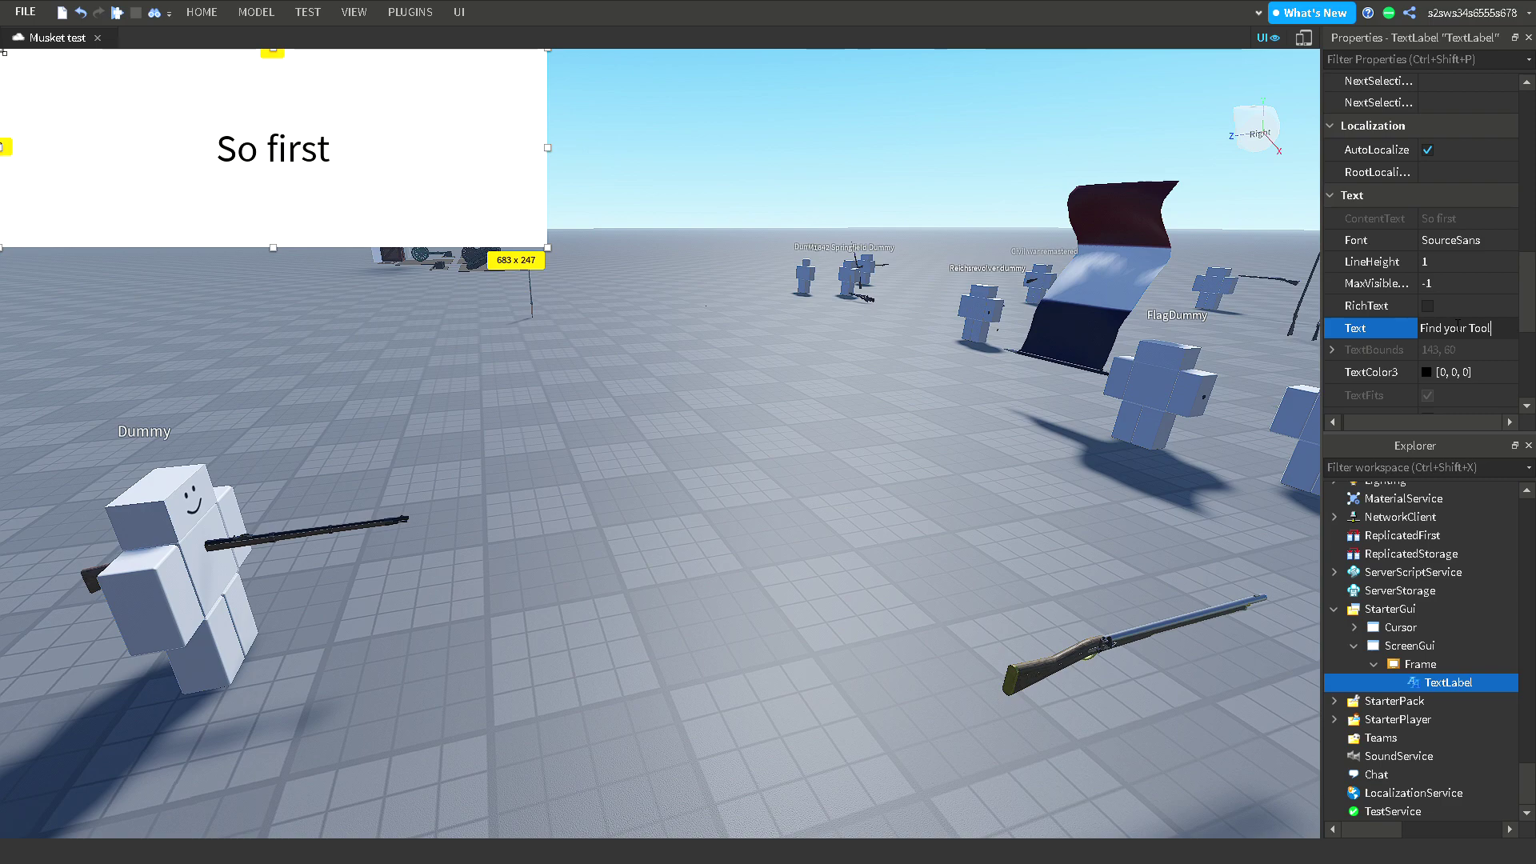
key(Return)
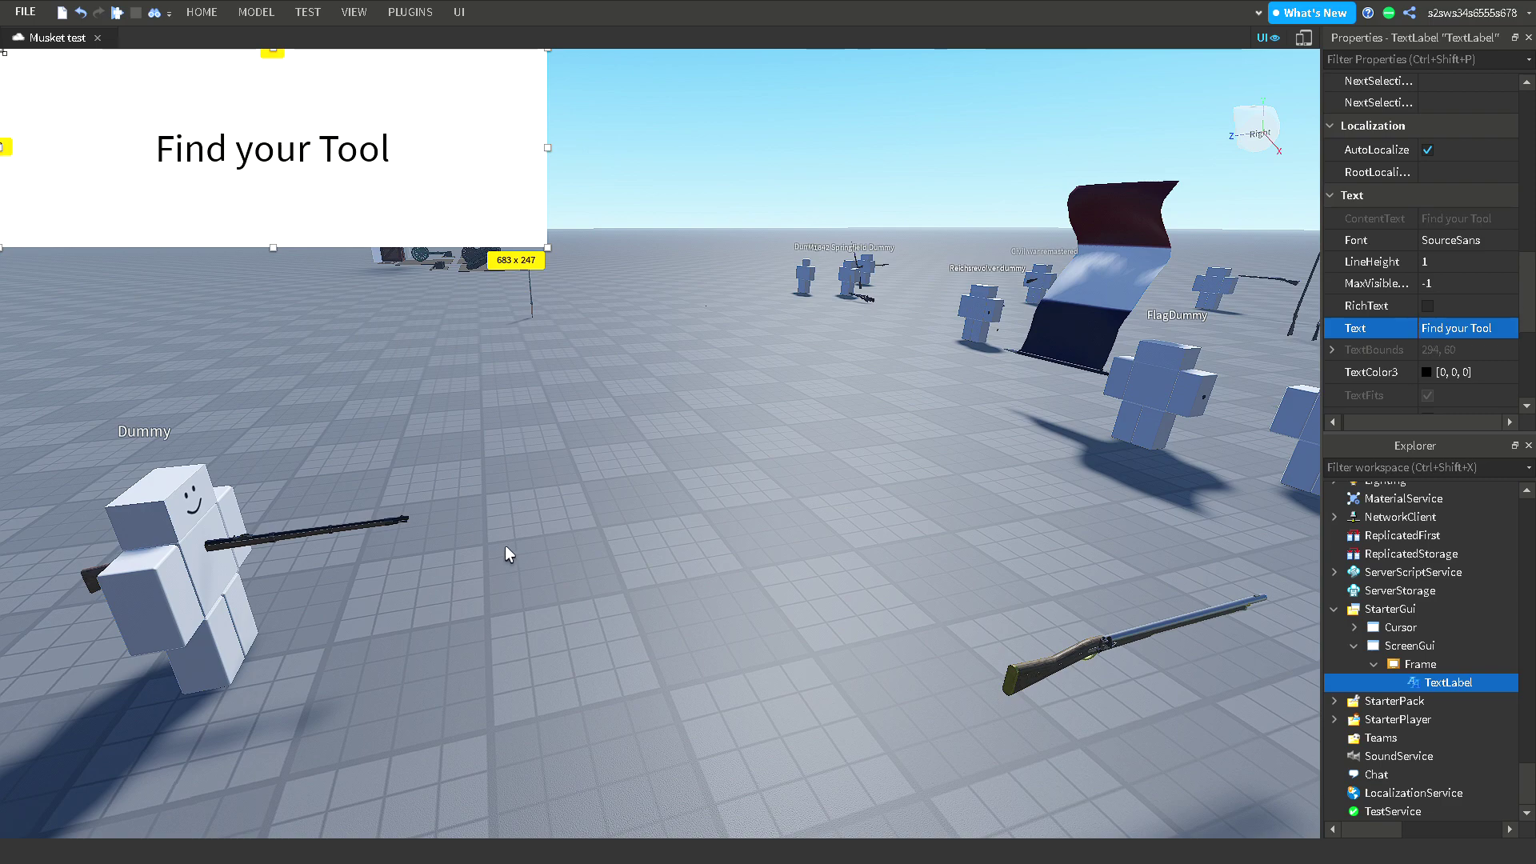
Look through the tools in StarterPack, select the Pattern acw tool and expand its contents.
click(1335, 702)
scroll(1376, 656, down, 2)
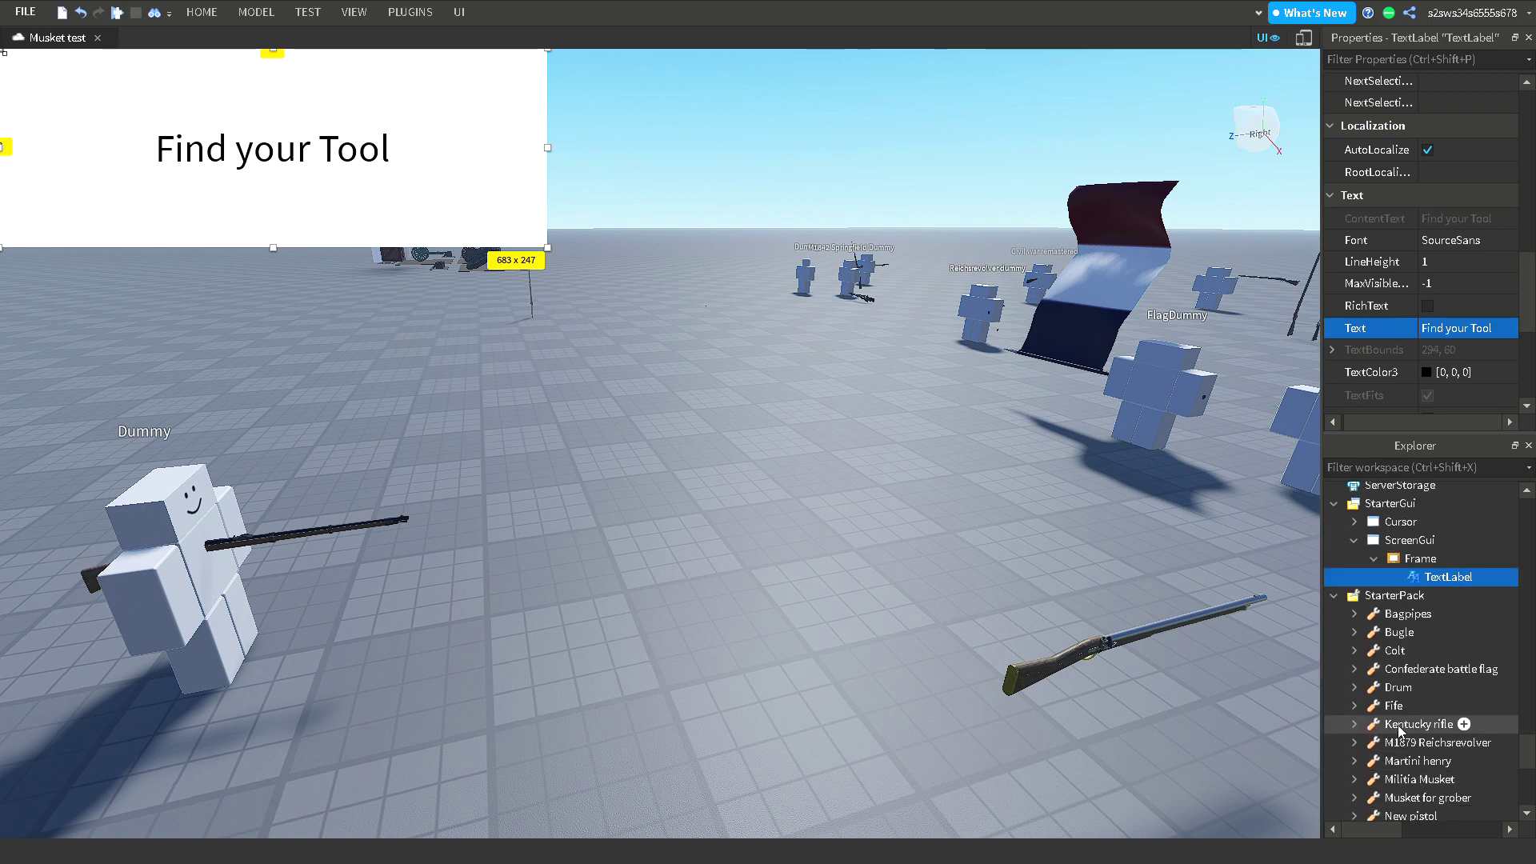
click(1384, 621)
click(1396, 632)
click(1399, 687)
scroll(1416, 760, down, 2)
scroll(1416, 768, down, 3)
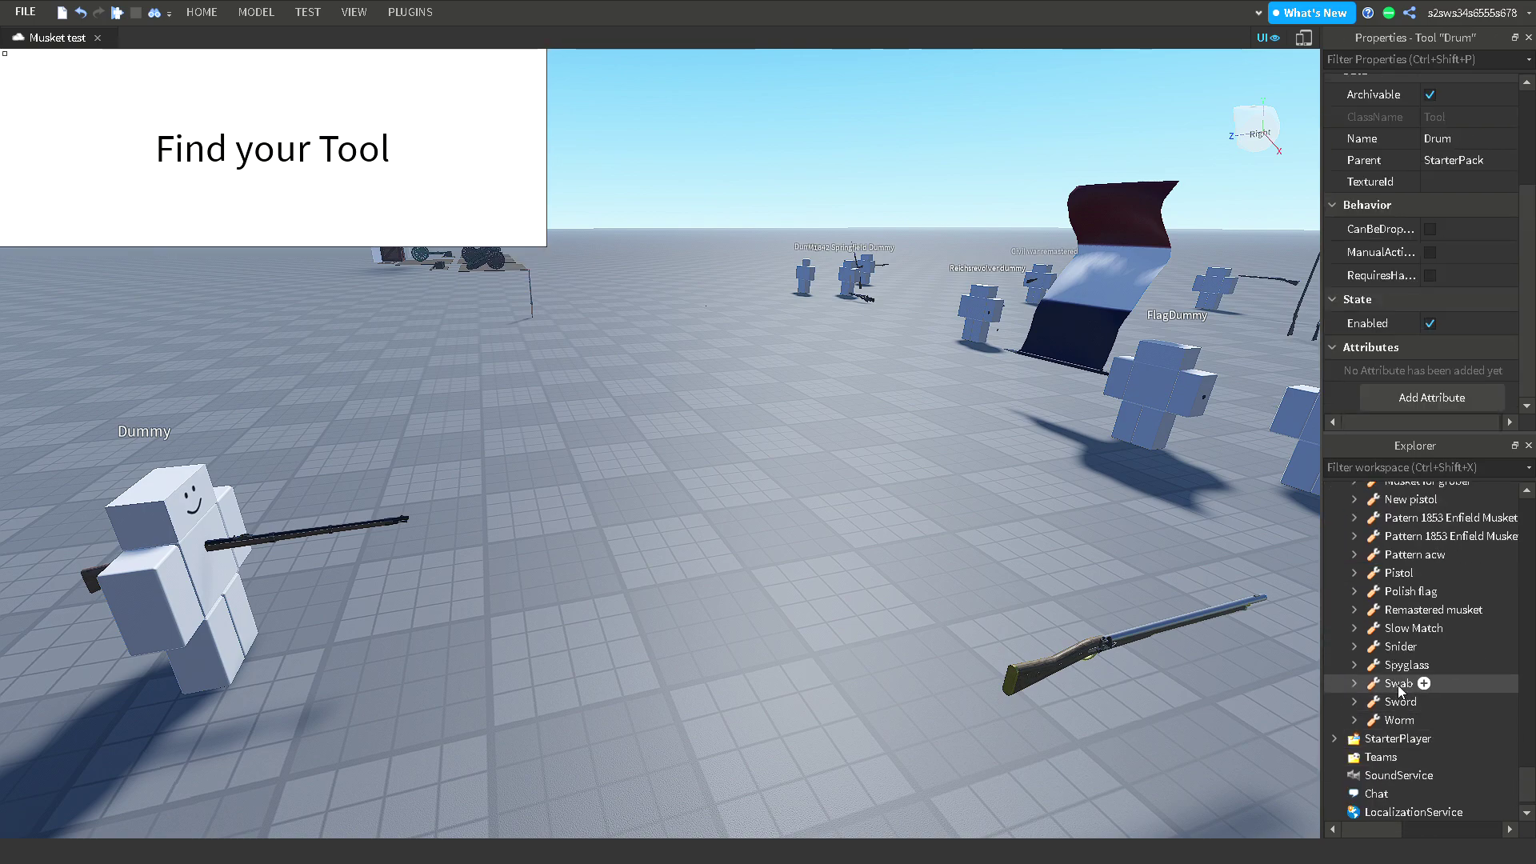
click(1400, 736)
scroll(1402, 652, up, 1)
click(1402, 647)
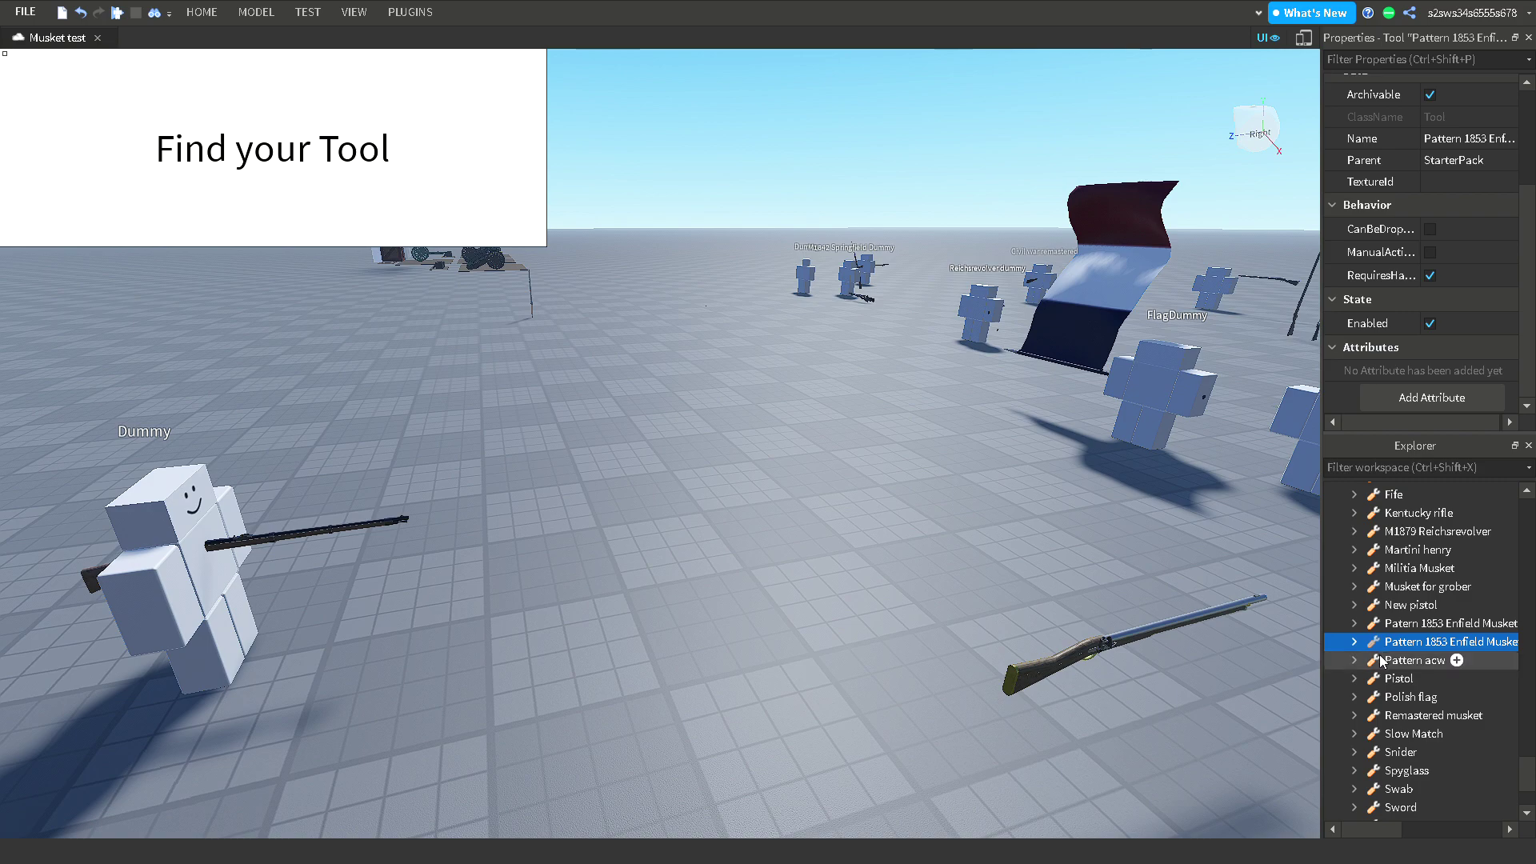
click(1365, 667)
click(1355, 660)
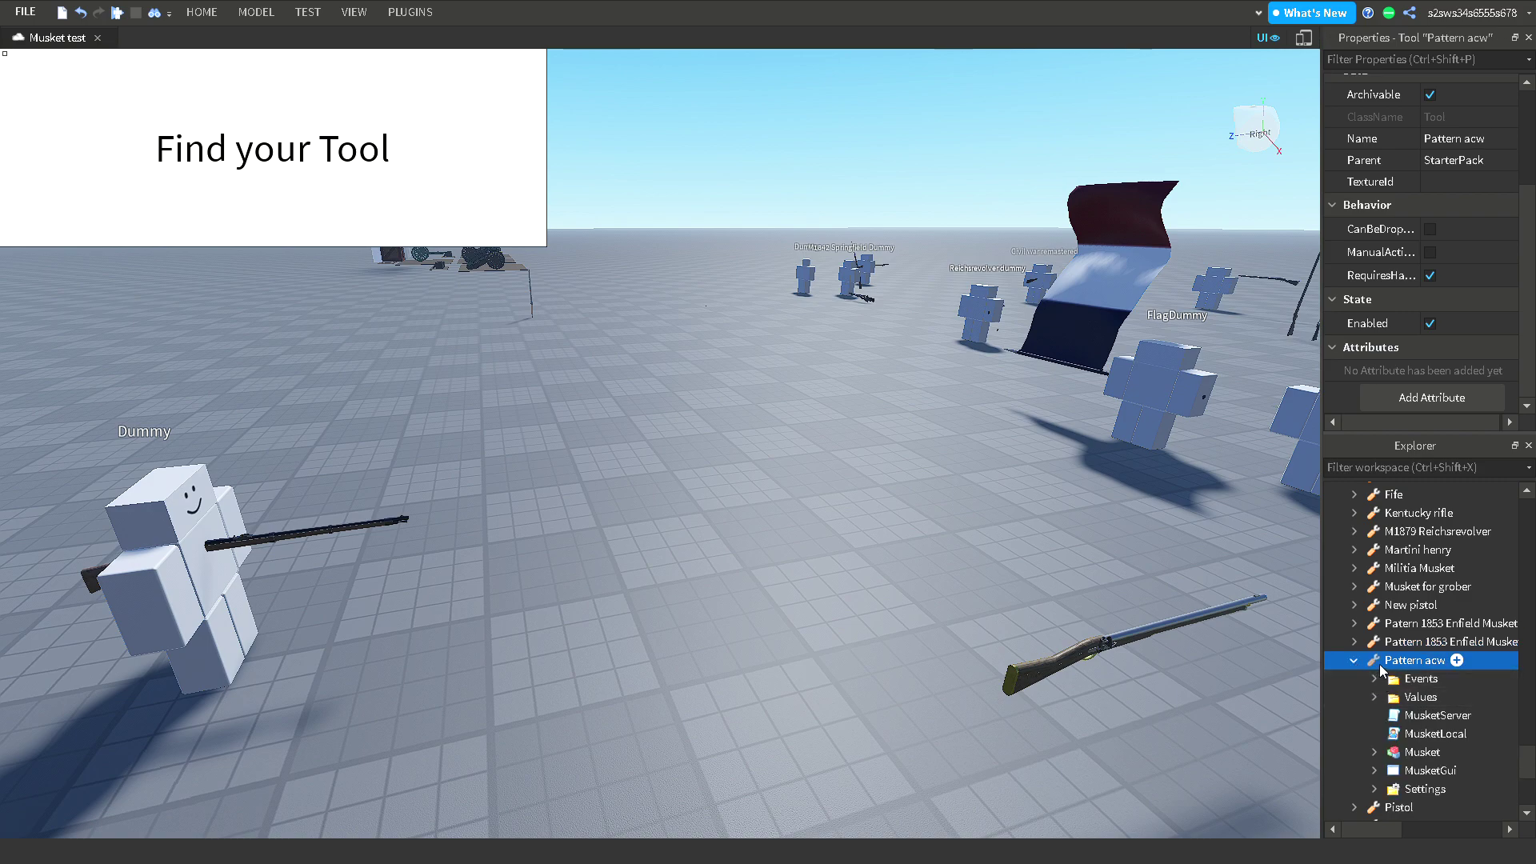
Return to the TextLabel in StarterGui and change its text to "Go into its settings".
scroll(1450, 688, up, 4)
scroll(1450, 692, up, 3)
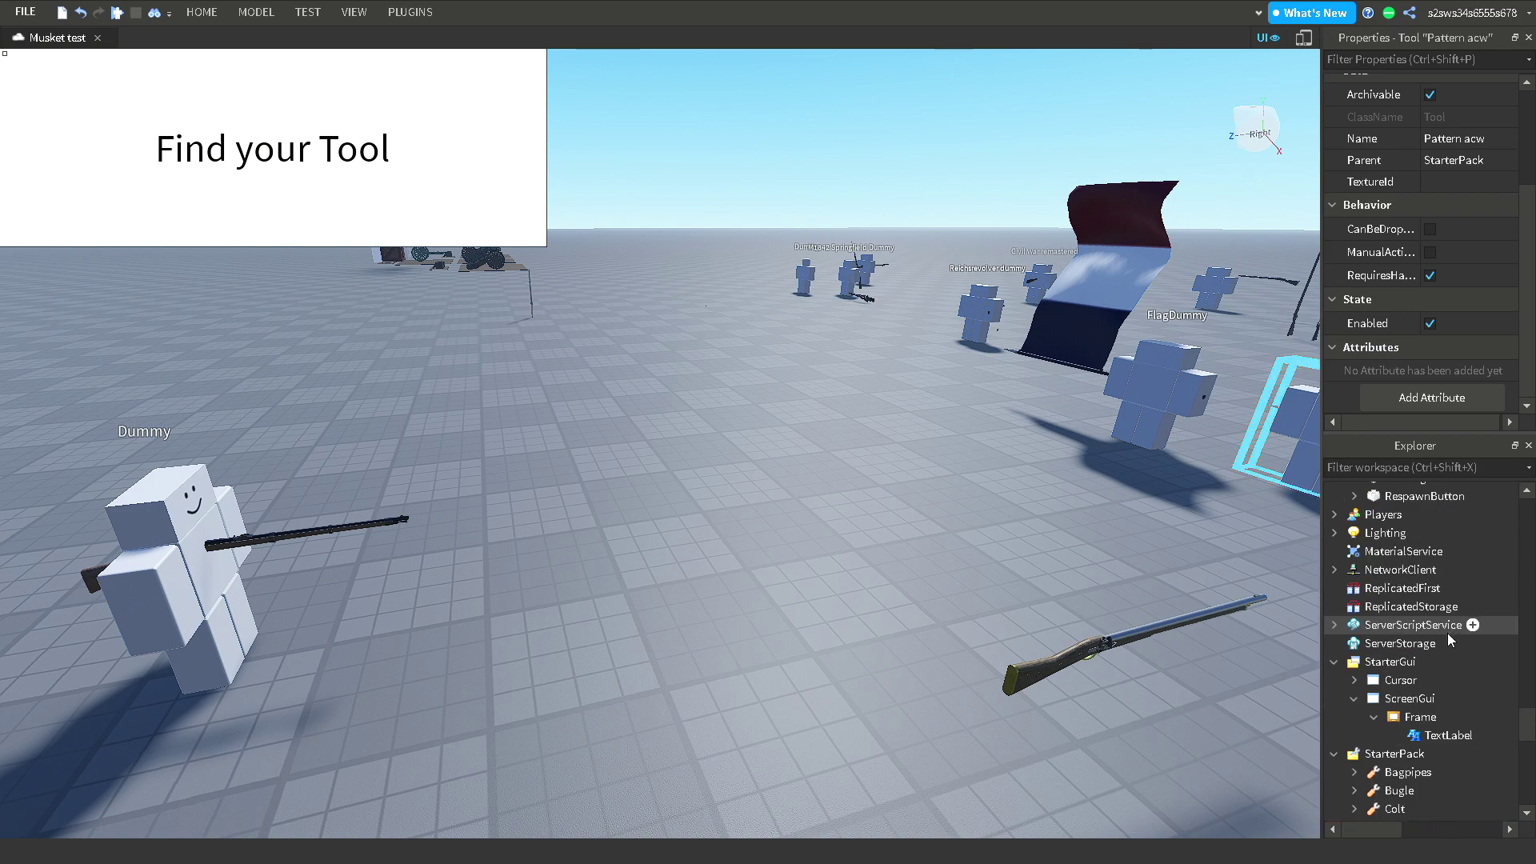
click(1450, 735)
scroll(1452, 322, down, 10)
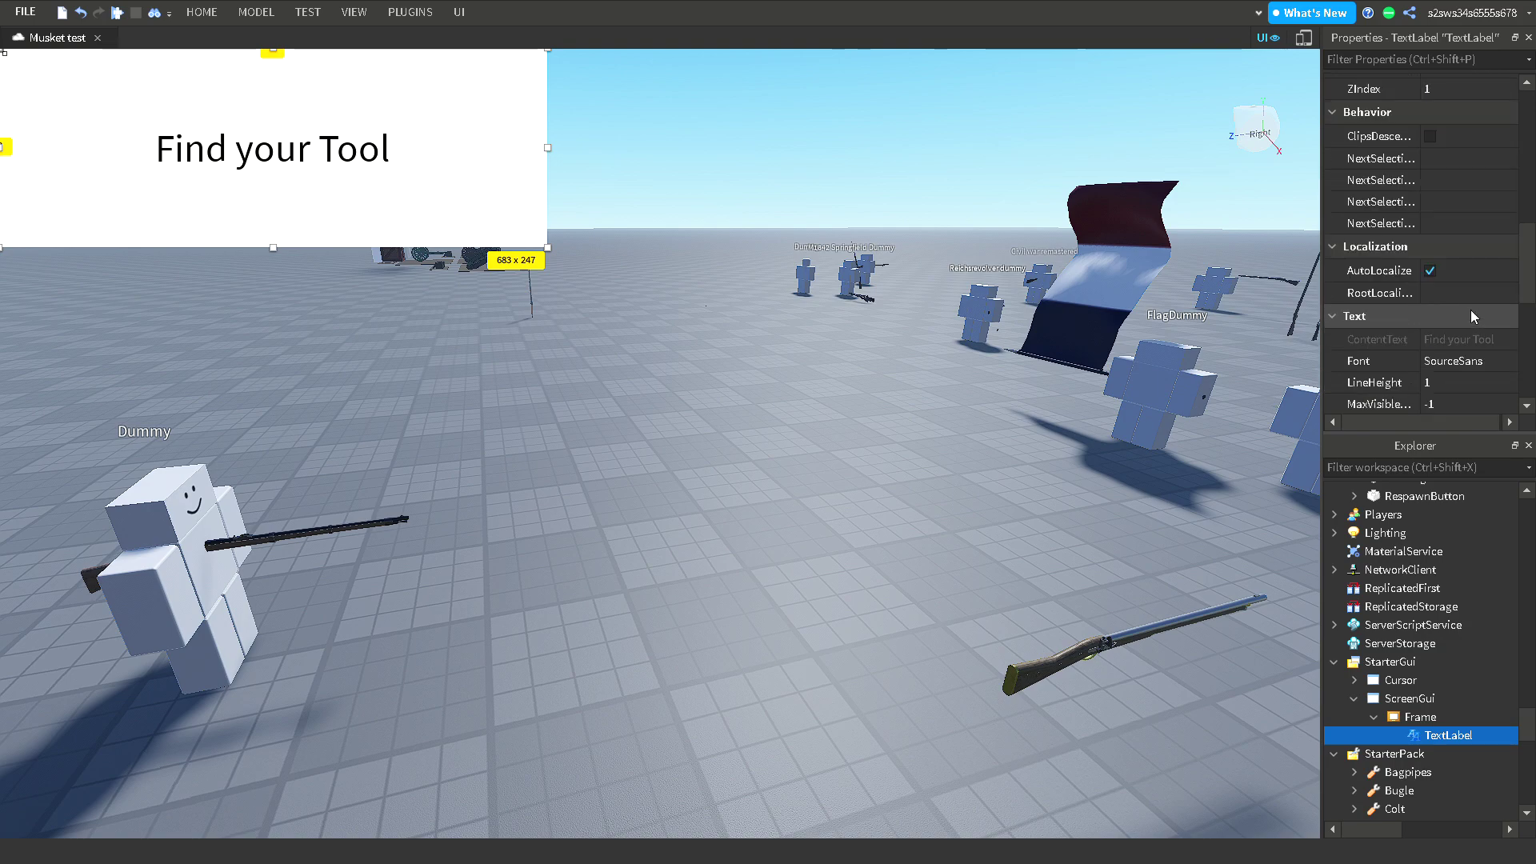
click(1473, 381)
text(Go into its settings)
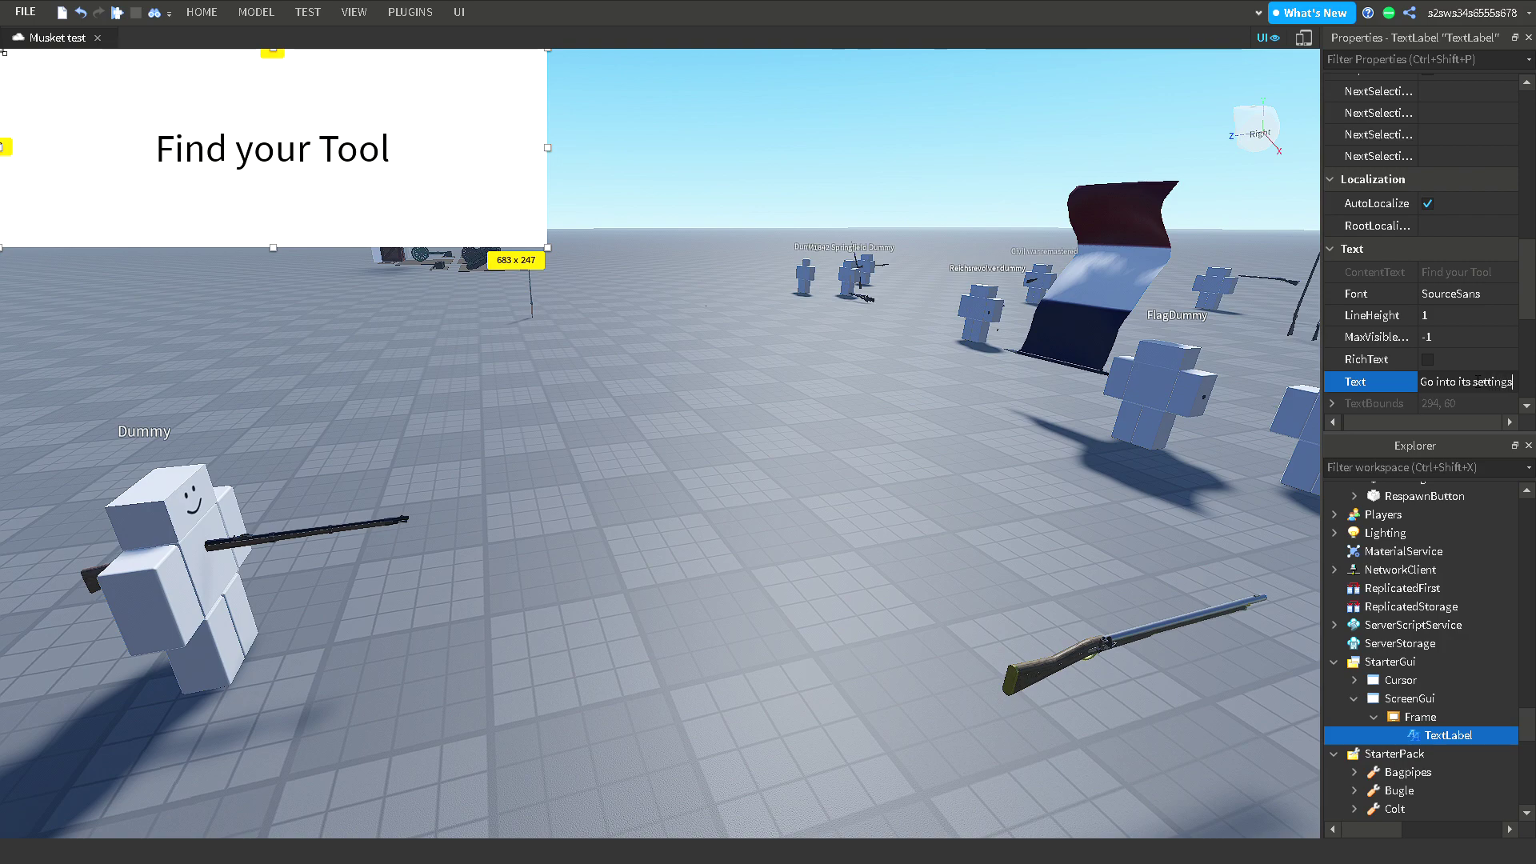
key(Return)
Replace the TextLabel's text with "And do what i do. Watch my cursor carefully".
click(1473, 382)
text(And do what i do)
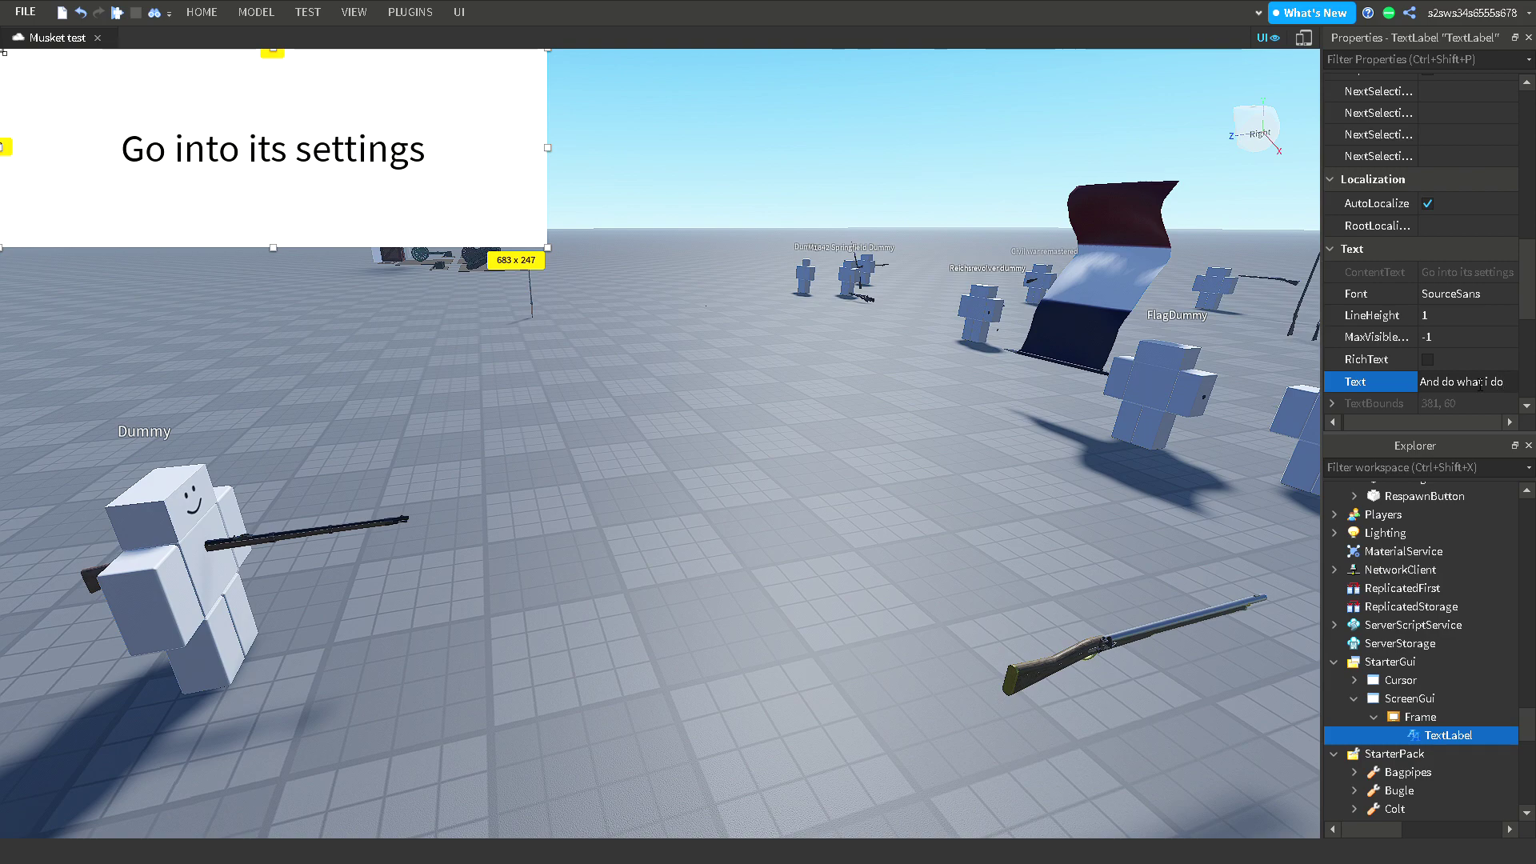
text(. Watch my)
text( cursor v)
text(aref)
text(ully)
key(Return)
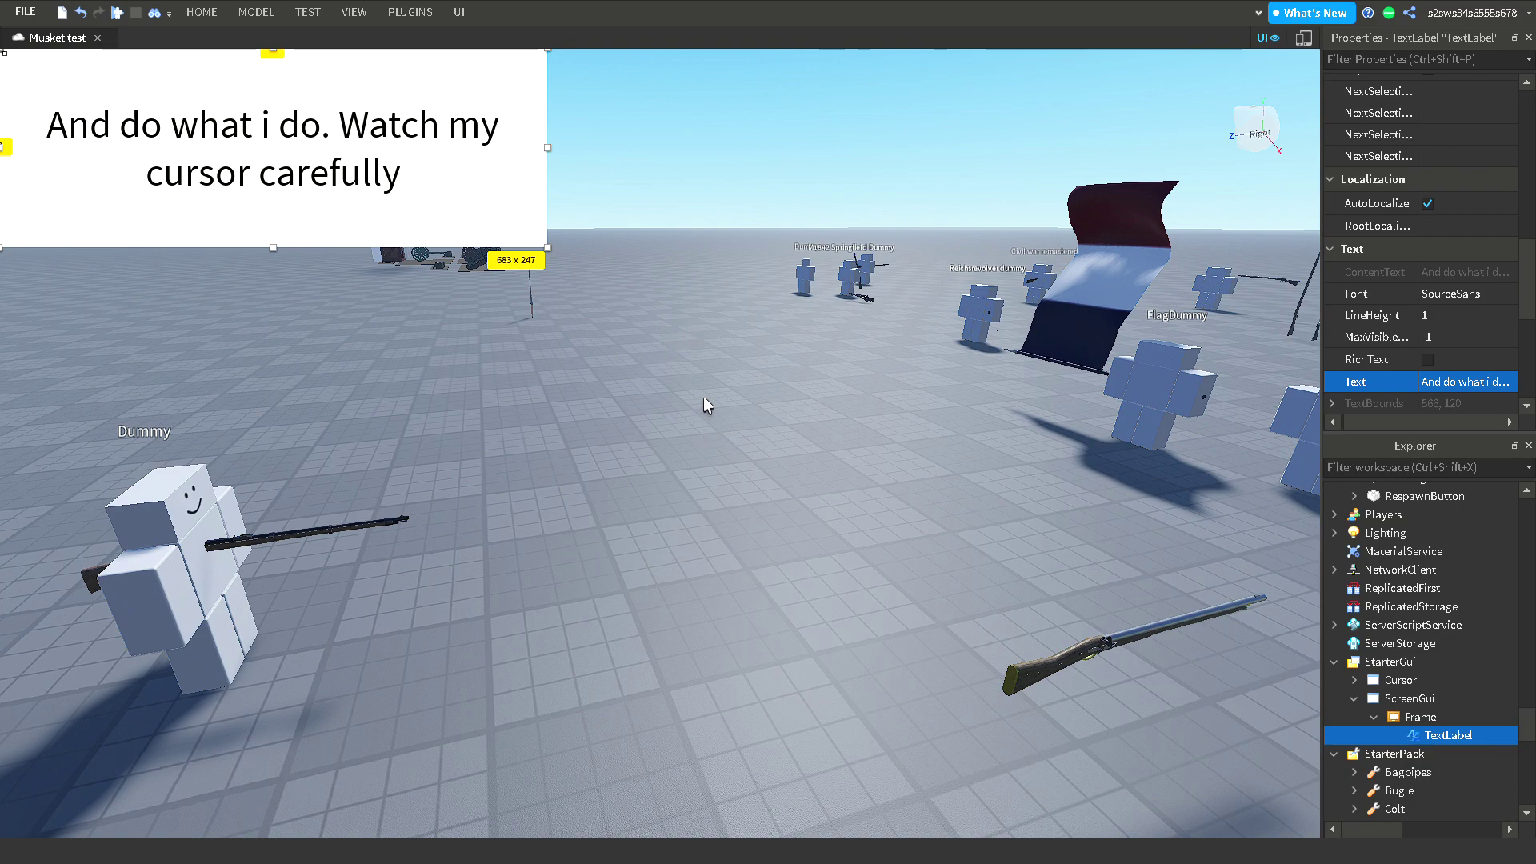
Expand the Settings and Miscellaneous folders of the Pattern acw tool and select the CustomAnimSaves value.
scroll(1353, 630, down, 10)
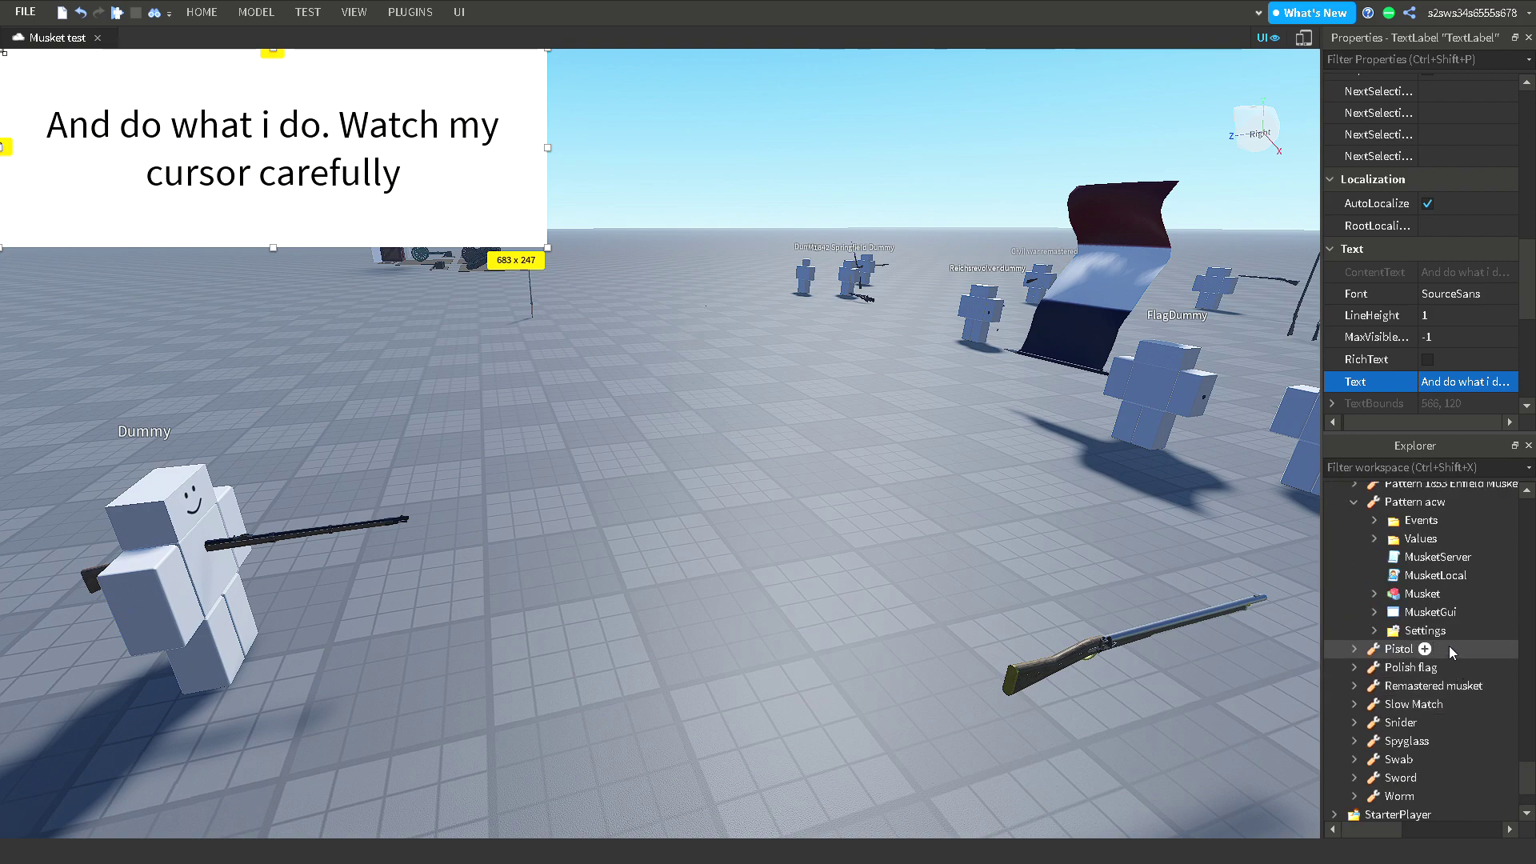
click(1374, 631)
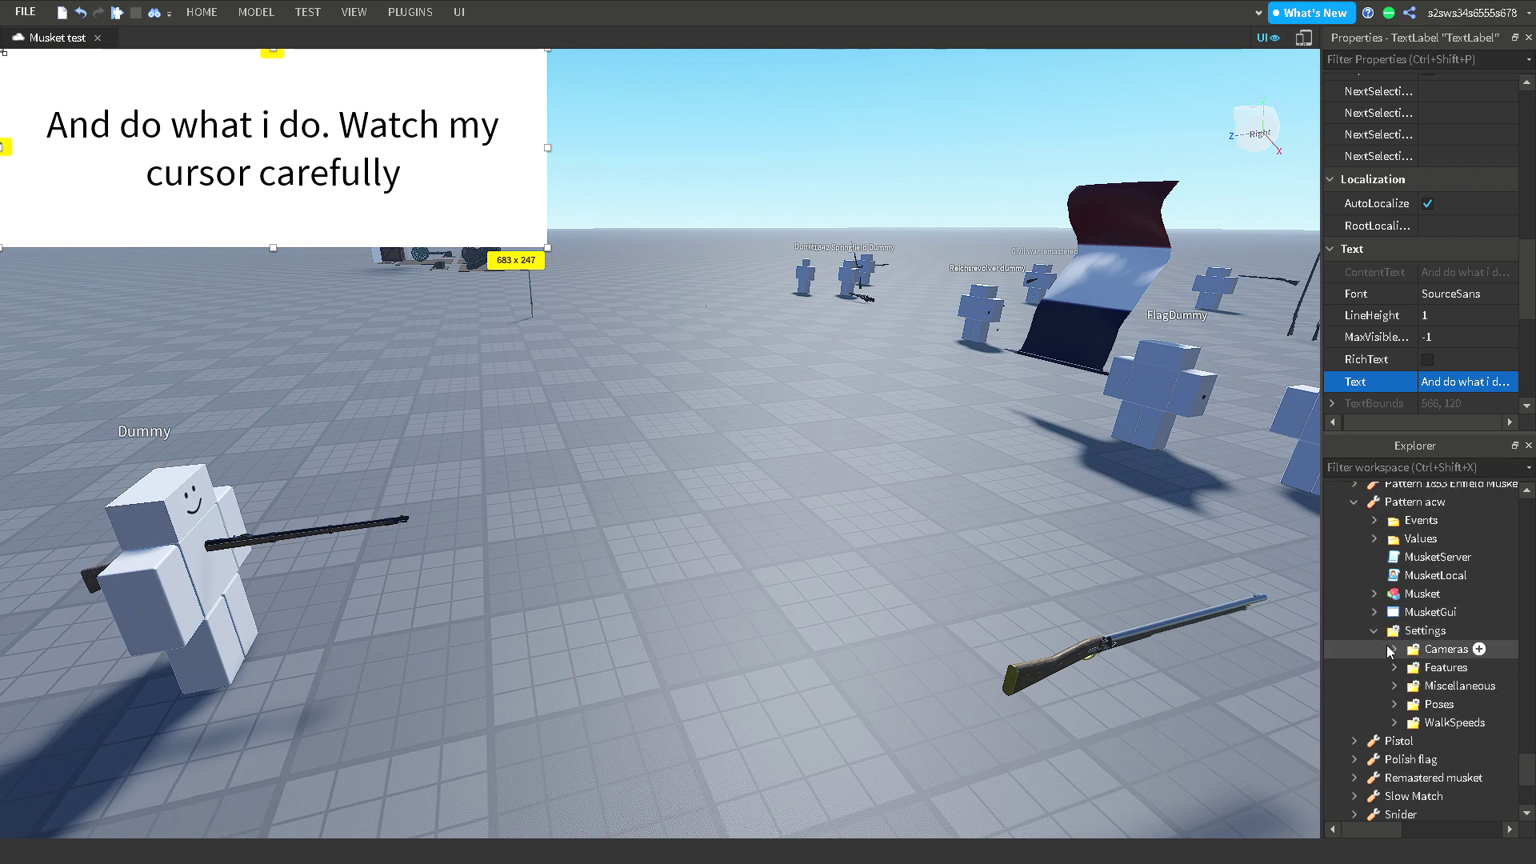
click(1393, 685)
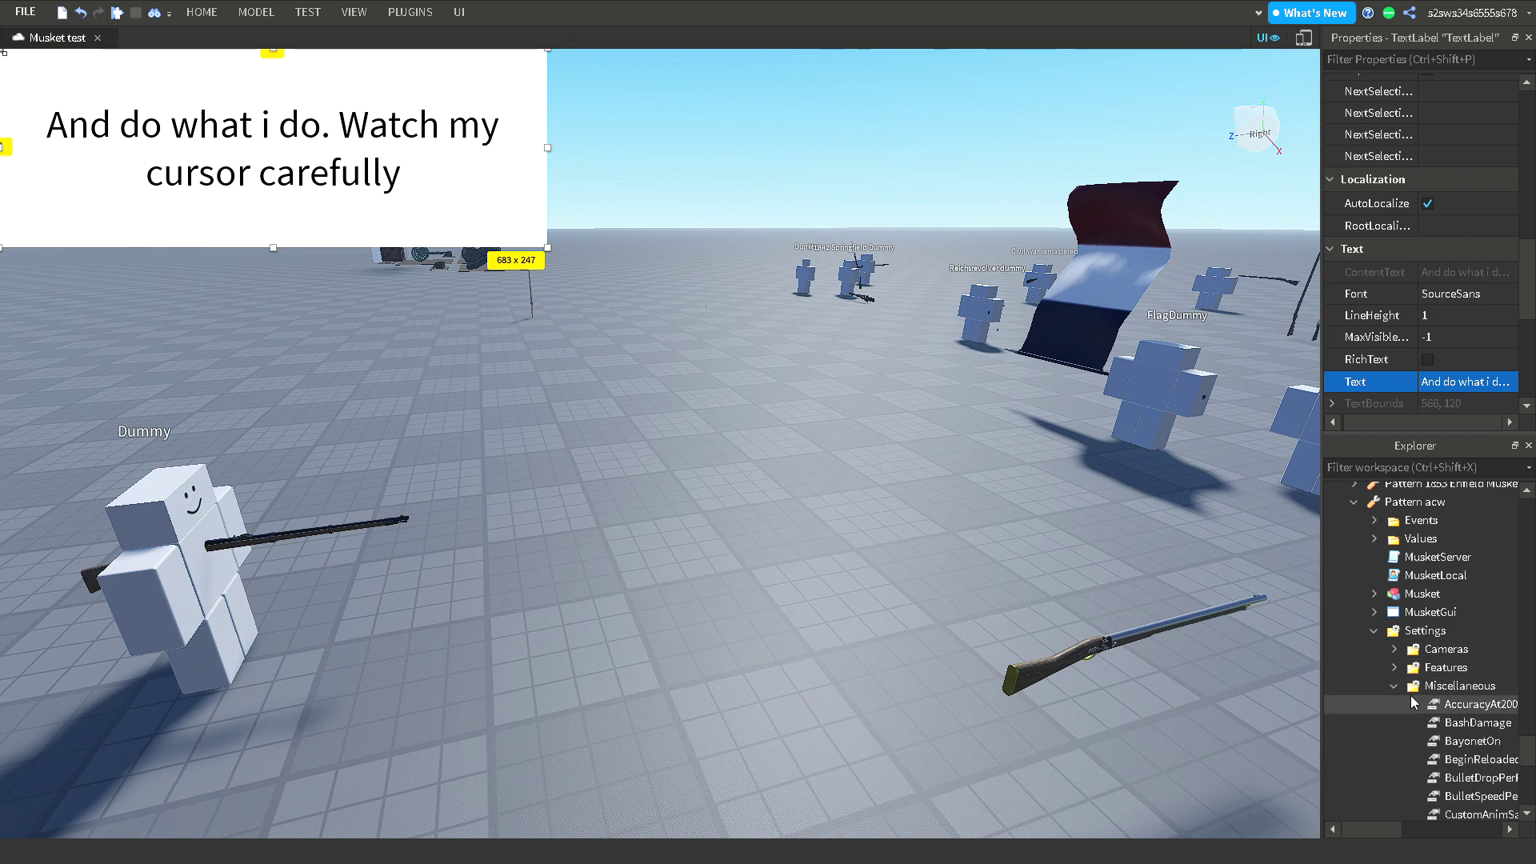
scroll(1416, 704, down, 2)
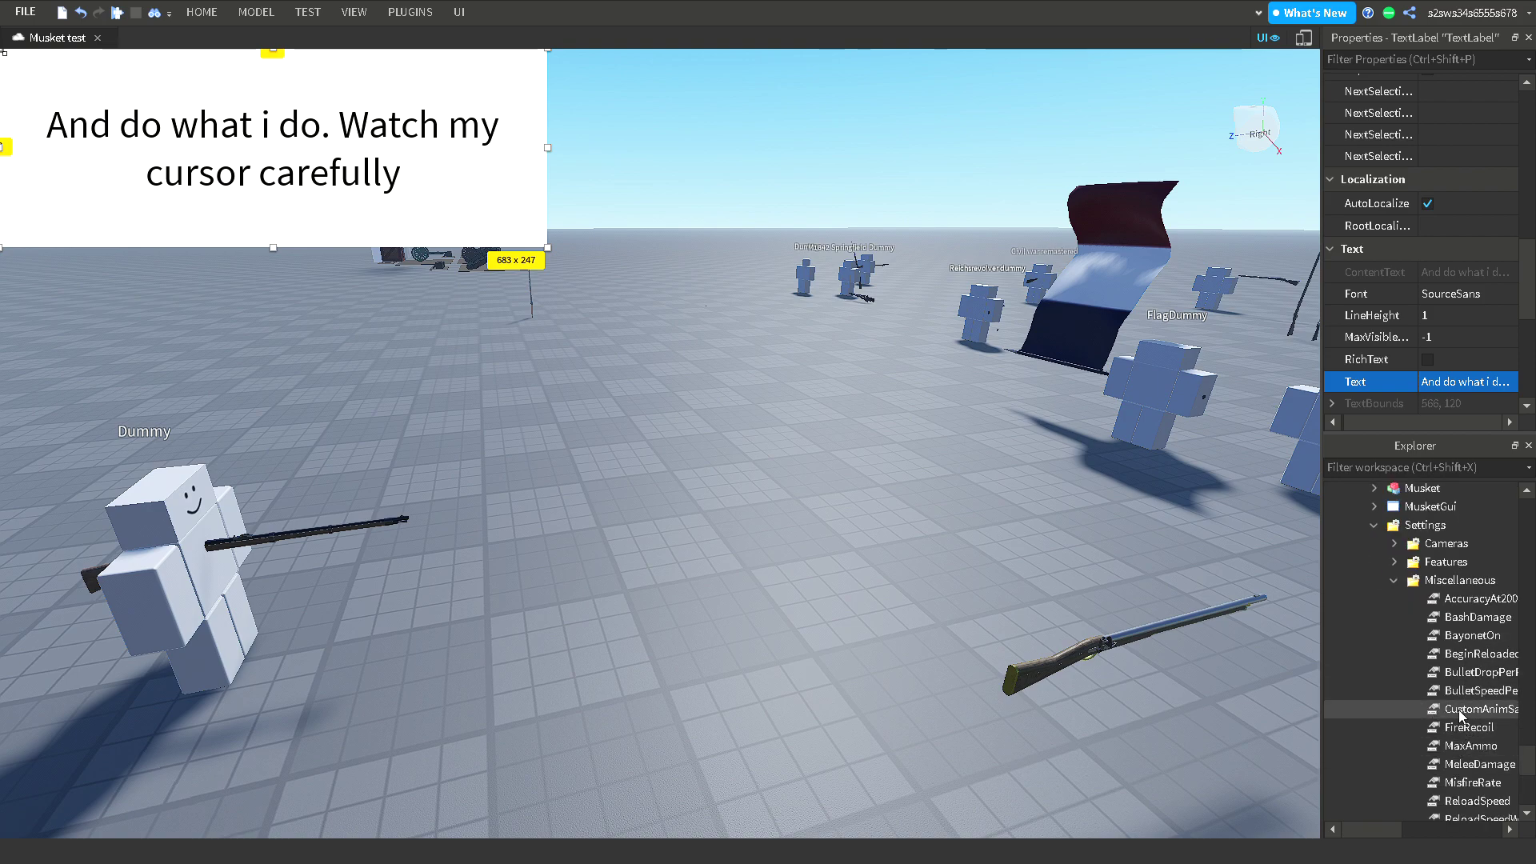
click(1460, 712)
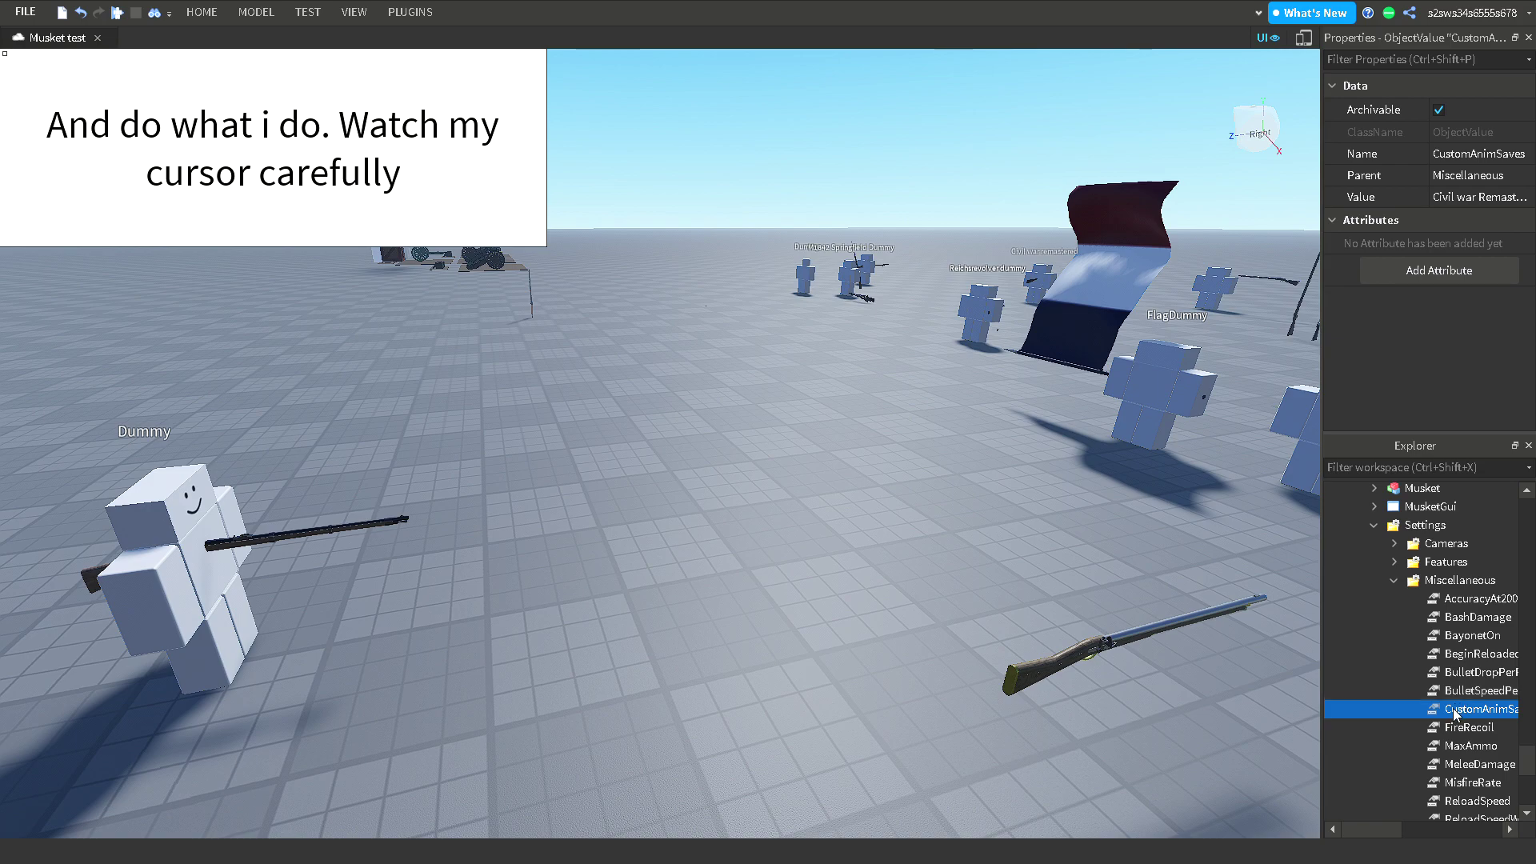
Select the TextLabel in StarterGui again and set its text to "So now that you know where custom anim saves is".
scroll(1455, 715, up, 10)
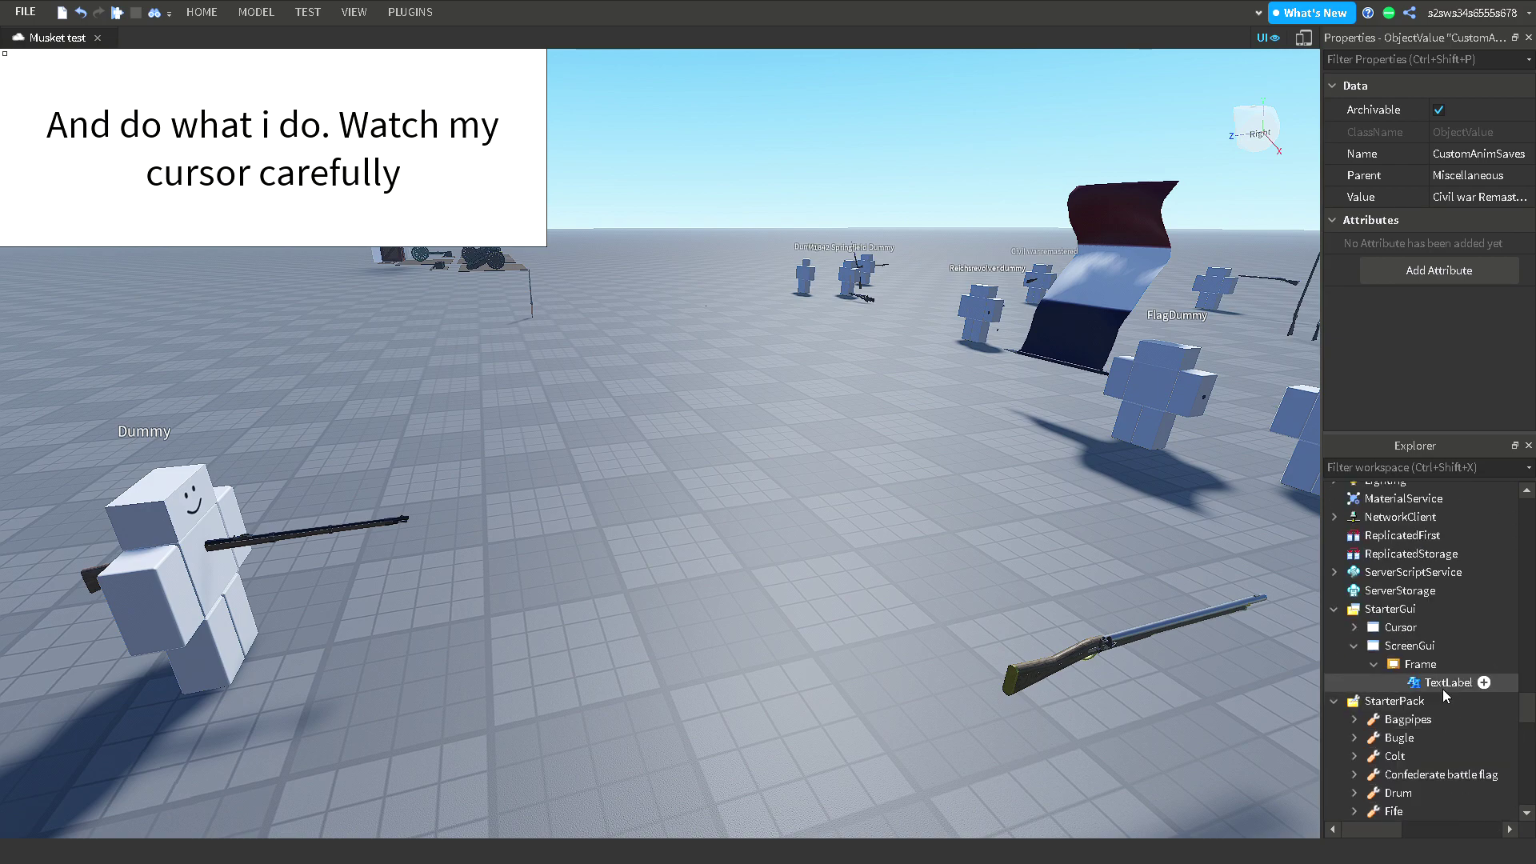
click(1447, 683)
scroll(1432, 241, down, 8)
scroll(1451, 278, up, 3)
scroll(1452, 278, down, 6)
click(1469, 328)
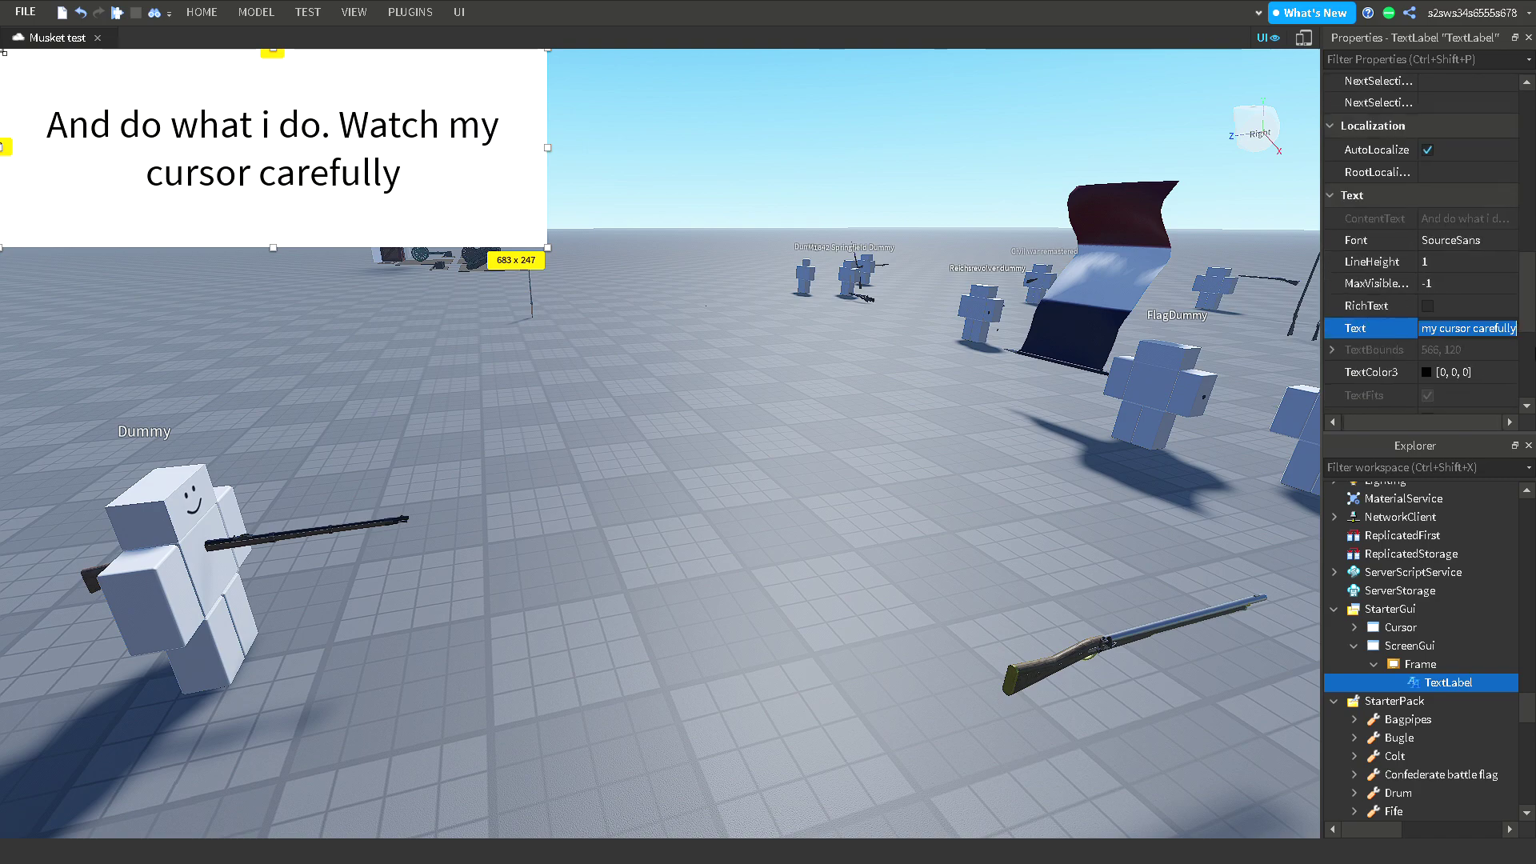
text(So now)
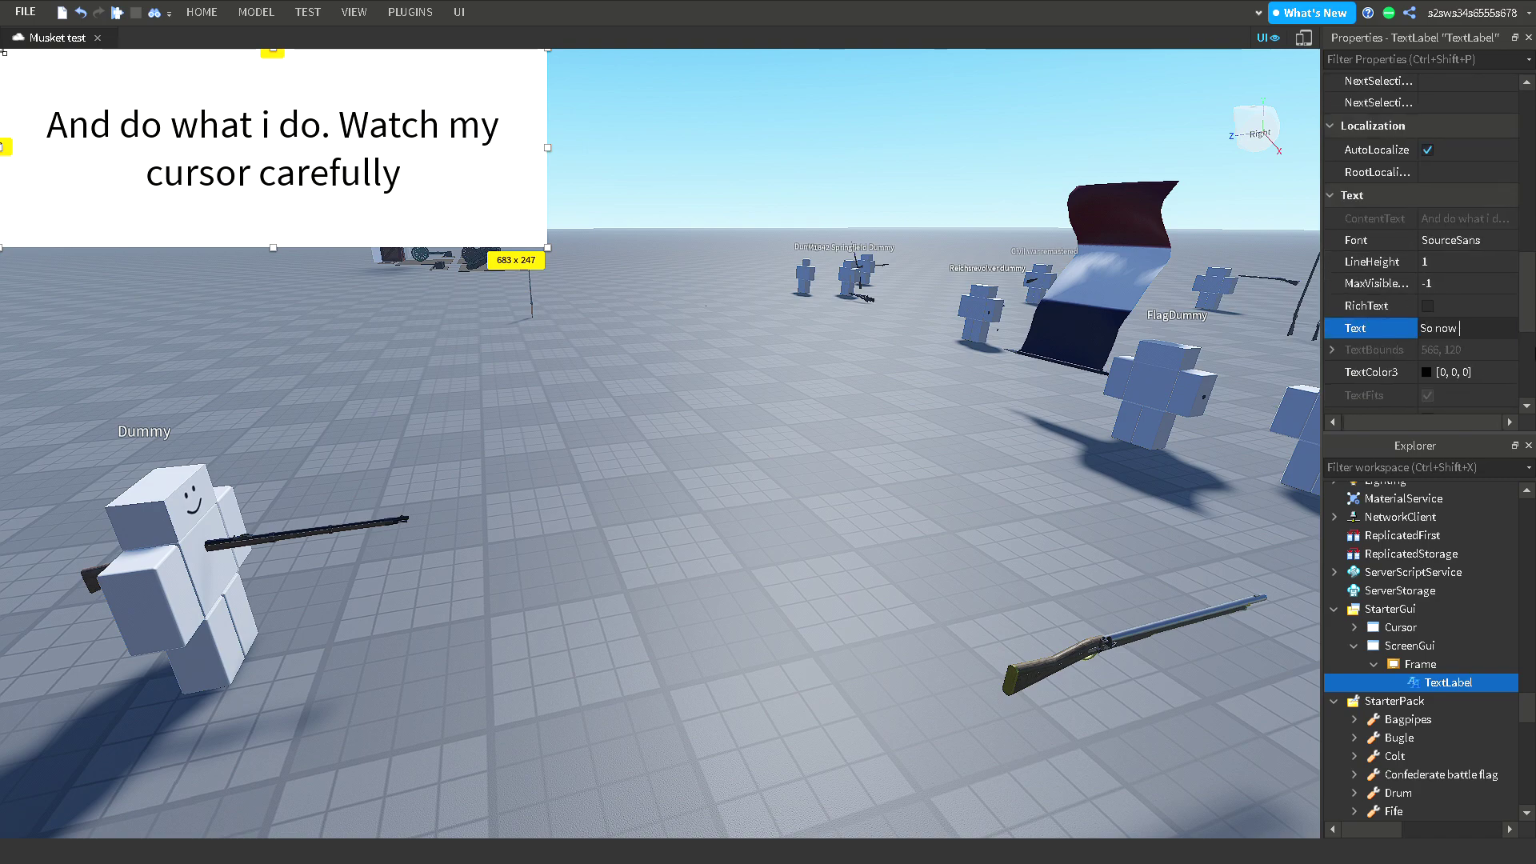
text( that you know where custom anim saves is)
key(Return)
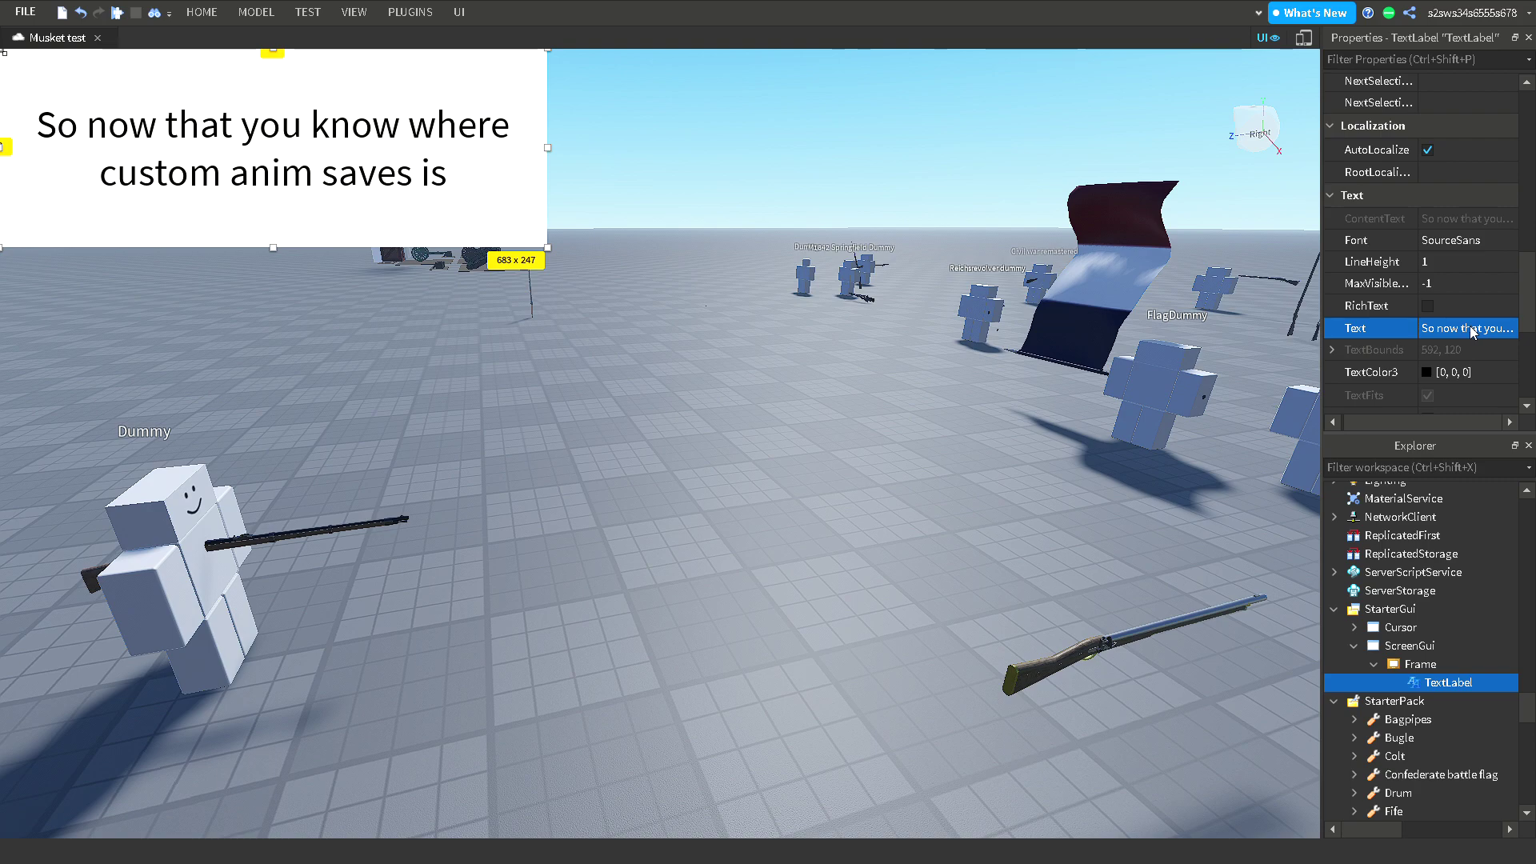
Insert "you must find your animation saves for your weapon!" into the TextLabel's text.
click(1472, 330)
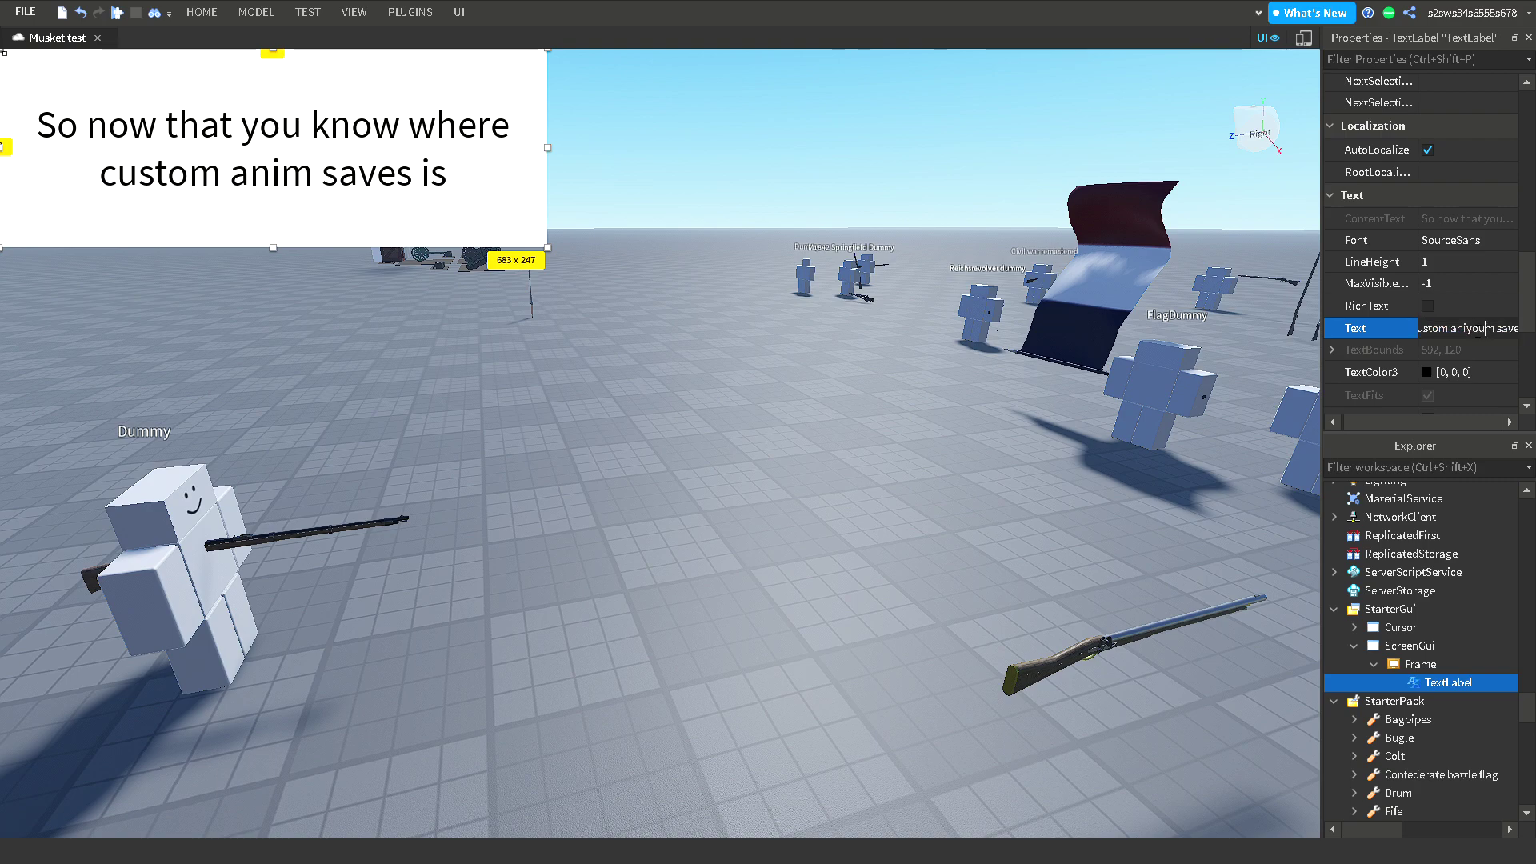
text(you must find )
text(your animation saves for you)
text(r weapon!)
key(Return)
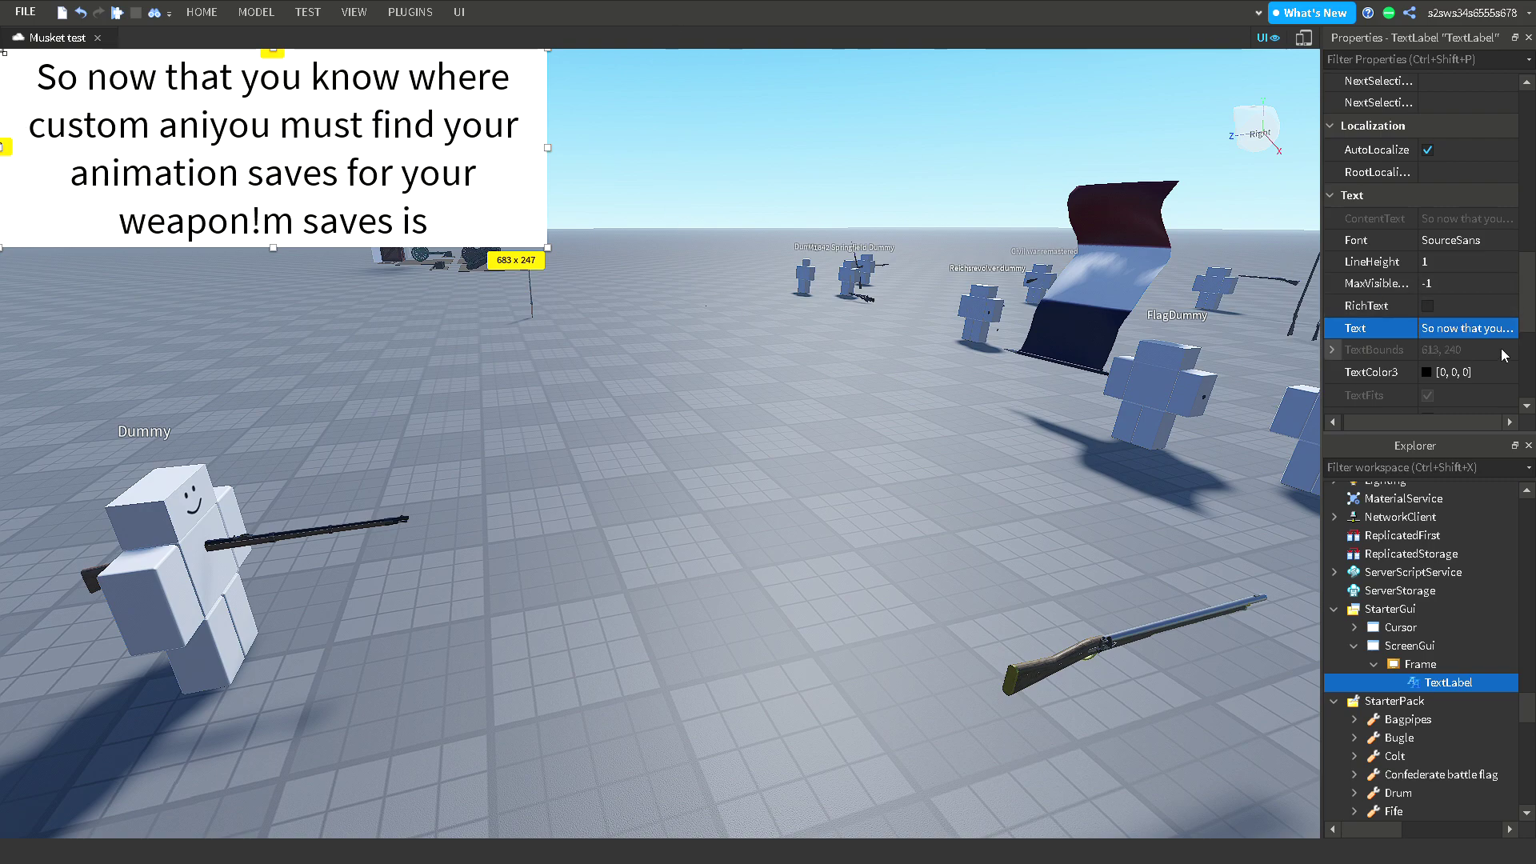
Clear the TextLabel's text and replace it with "Follow what i do".
click(1466, 335)
key(BackSpace)
key(Return)
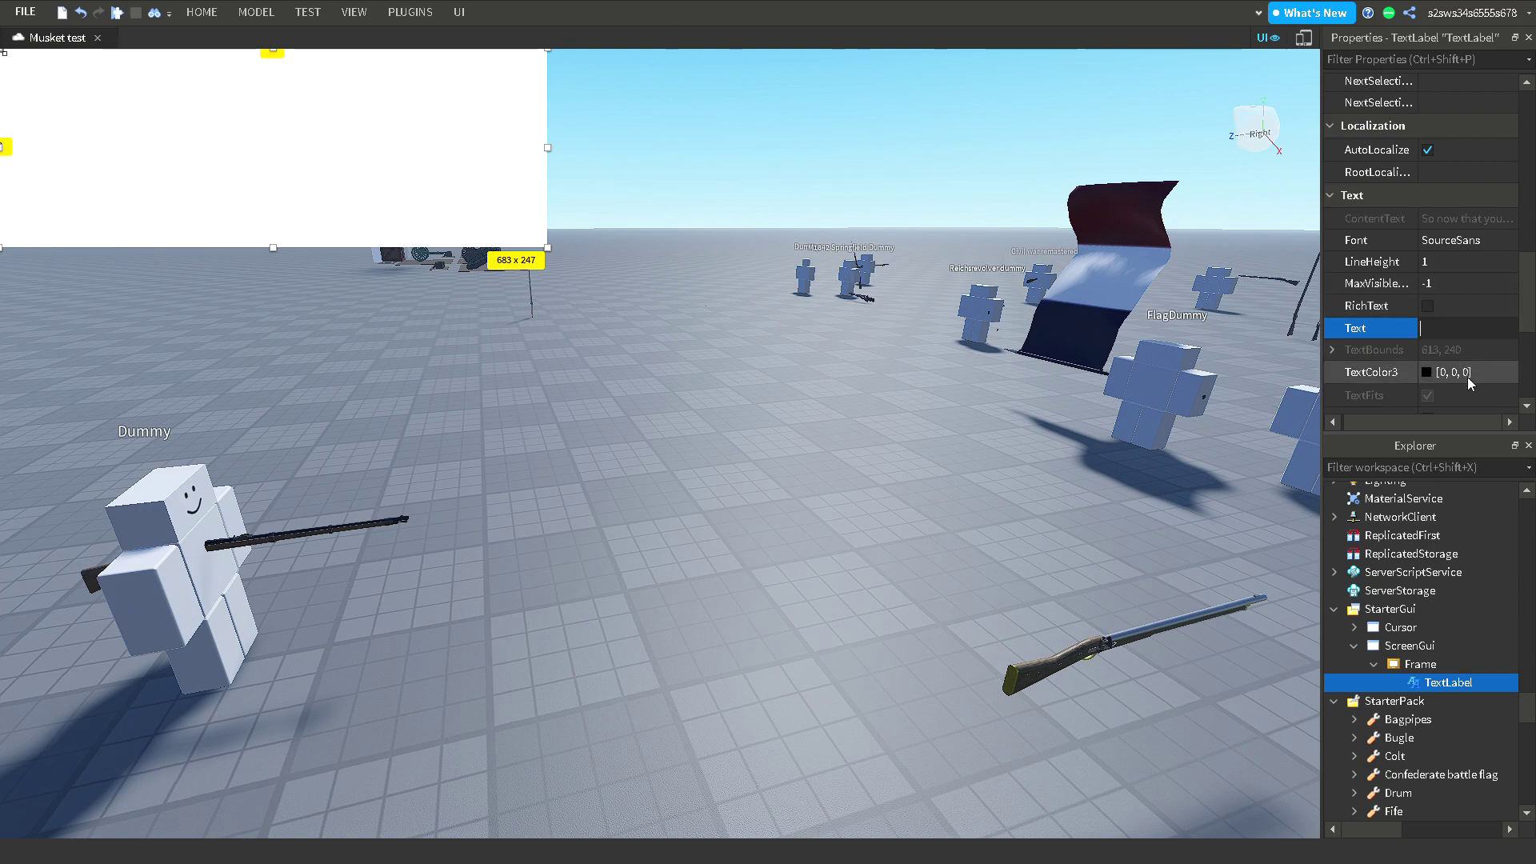
click(1450, 331)
text(Follow wha)
key(Return)
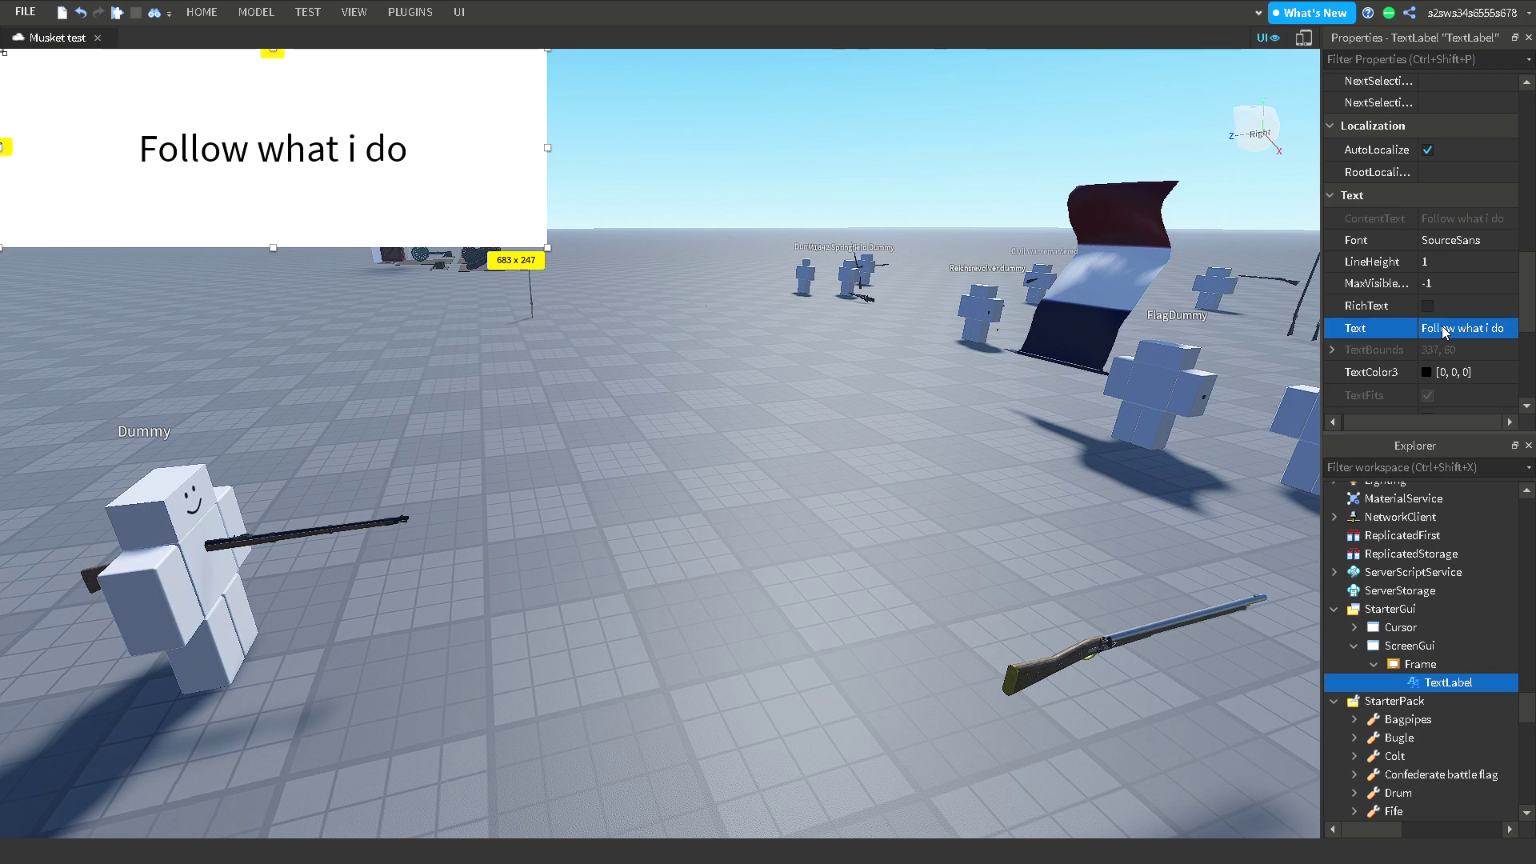
scroll(1438, 720, down, 10)
scroll(1437, 773, up, 3)
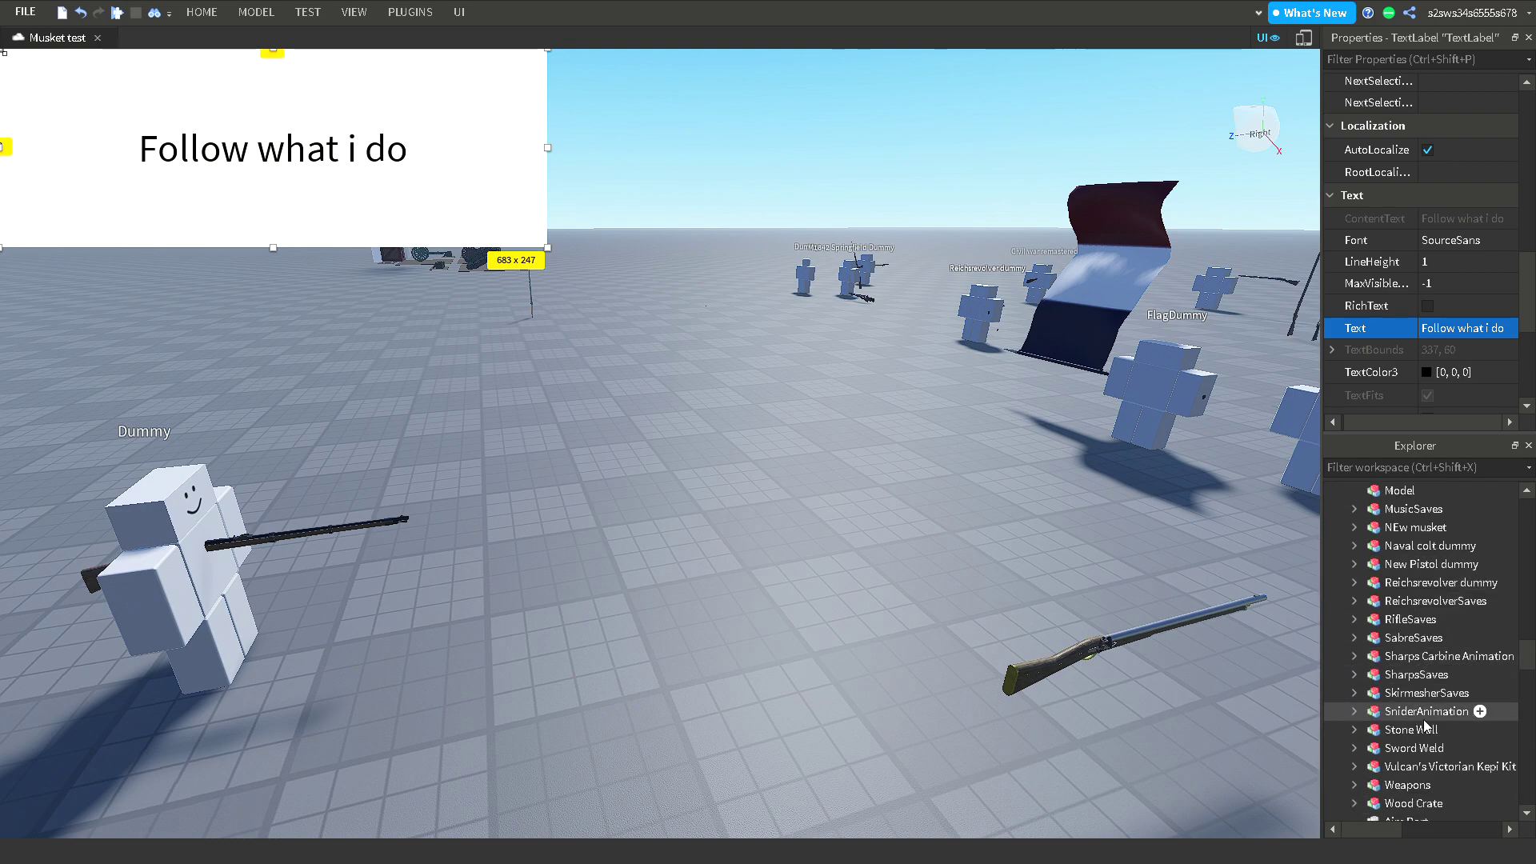
scroll(1421, 641, up, 3)
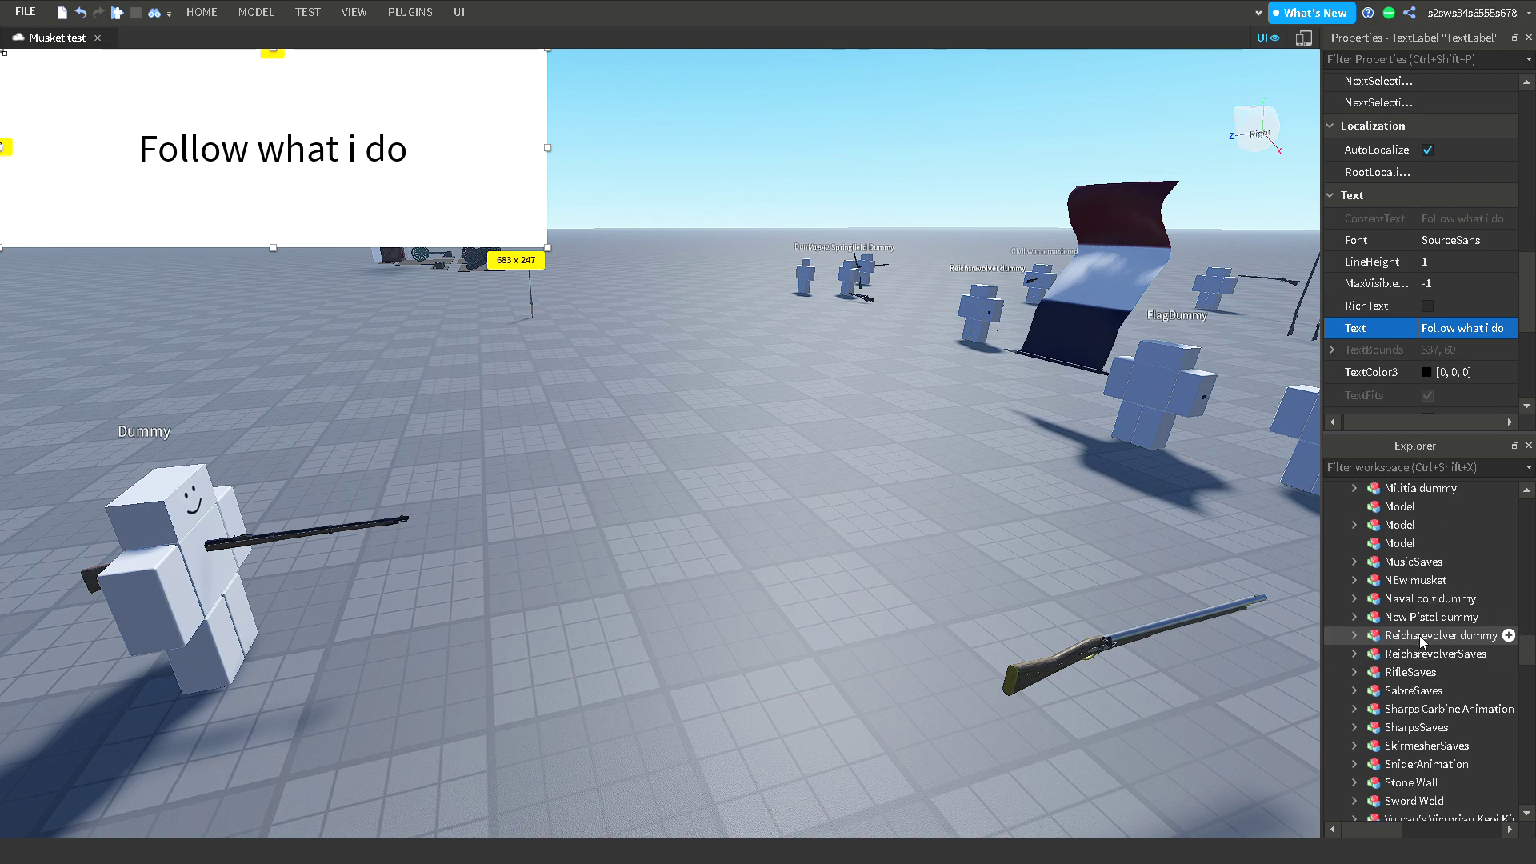
scroll(1428, 691, up, 3)
click(1433, 690)
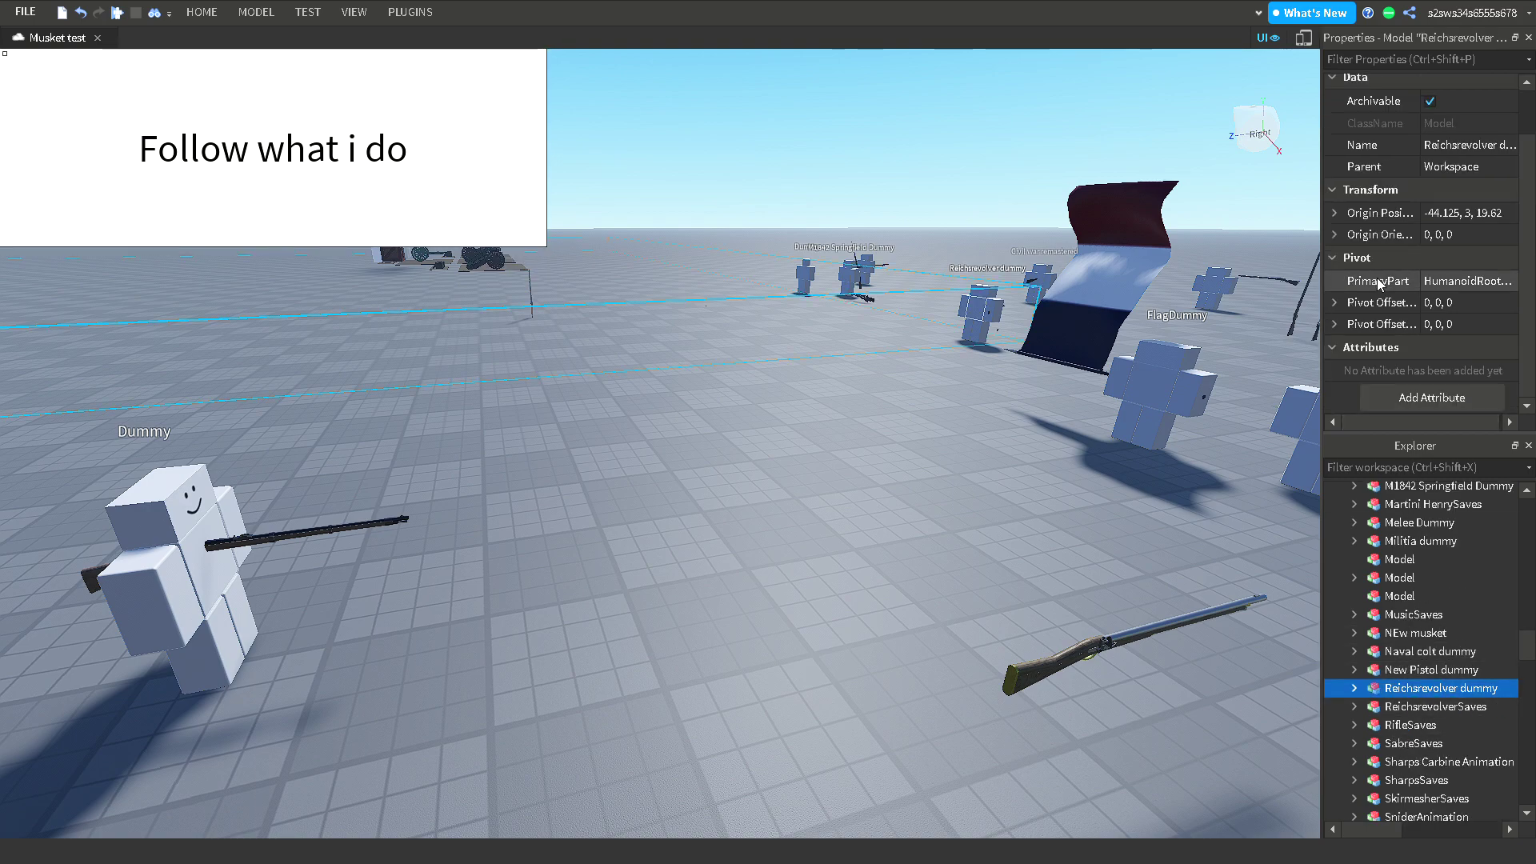
Select the TextLabel in StarterGui and set its text to "So you dont have to name your save of what your guns name is".
scroll(1440, 664, down, 10)
scroll(1449, 626, up, 3)
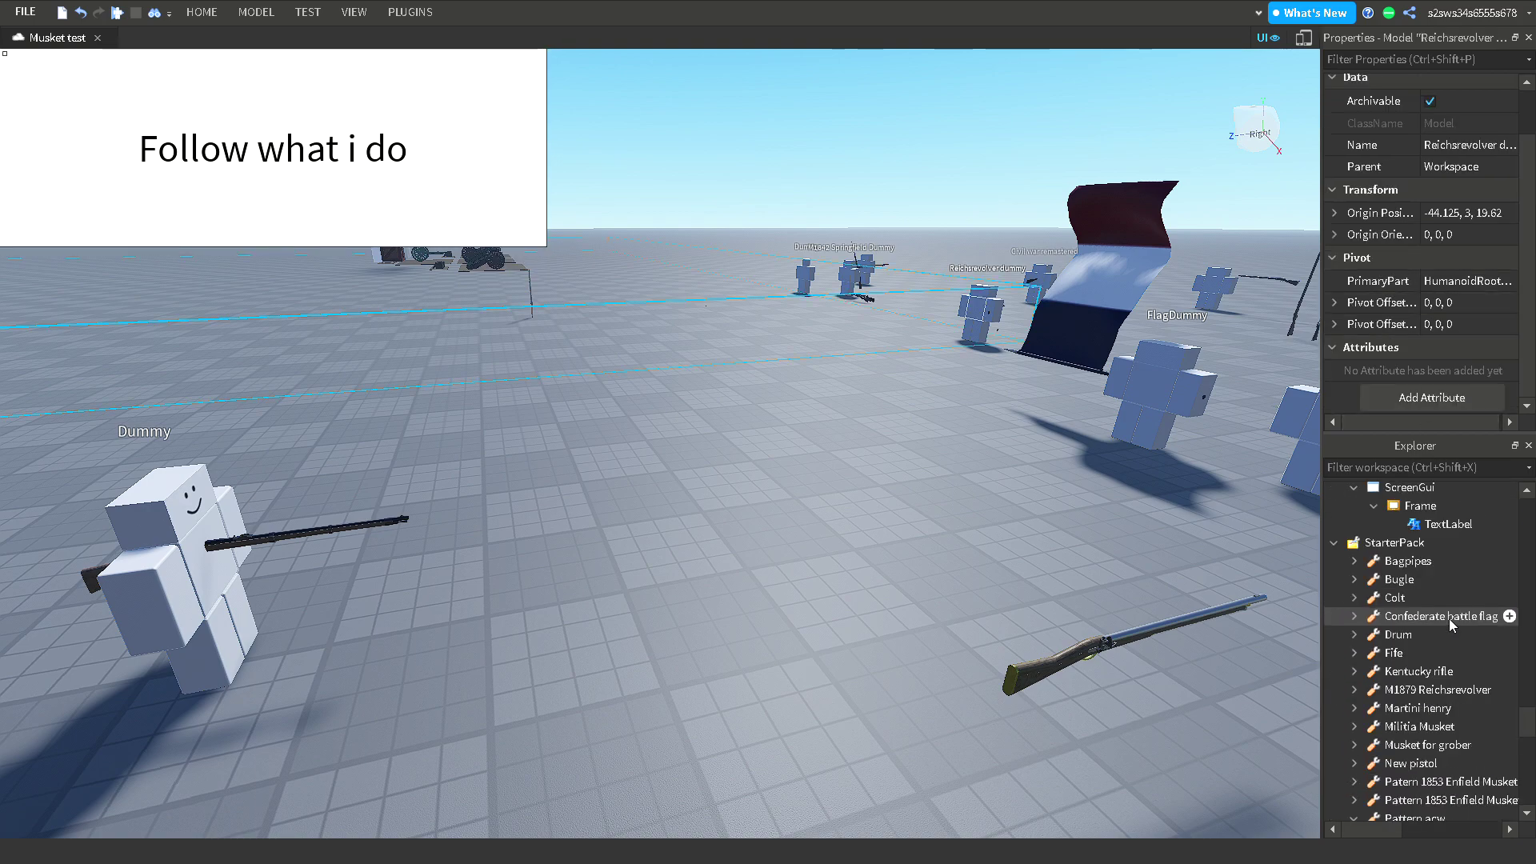
click(1448, 524)
scroll(1440, 280, down, 3)
scroll(1448, 270, down, 8)
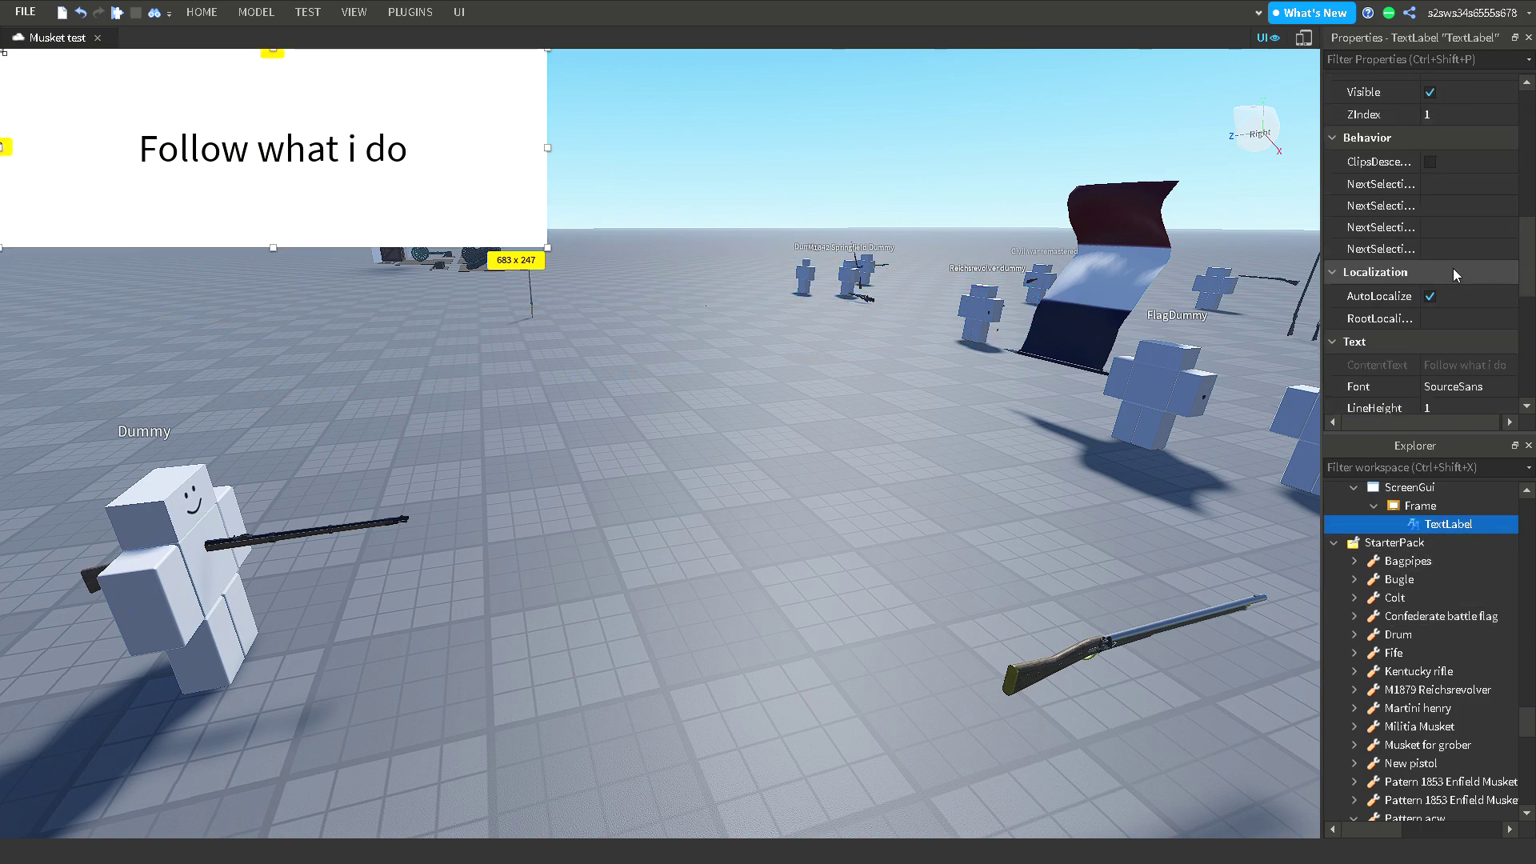
click(1453, 272)
text(So)
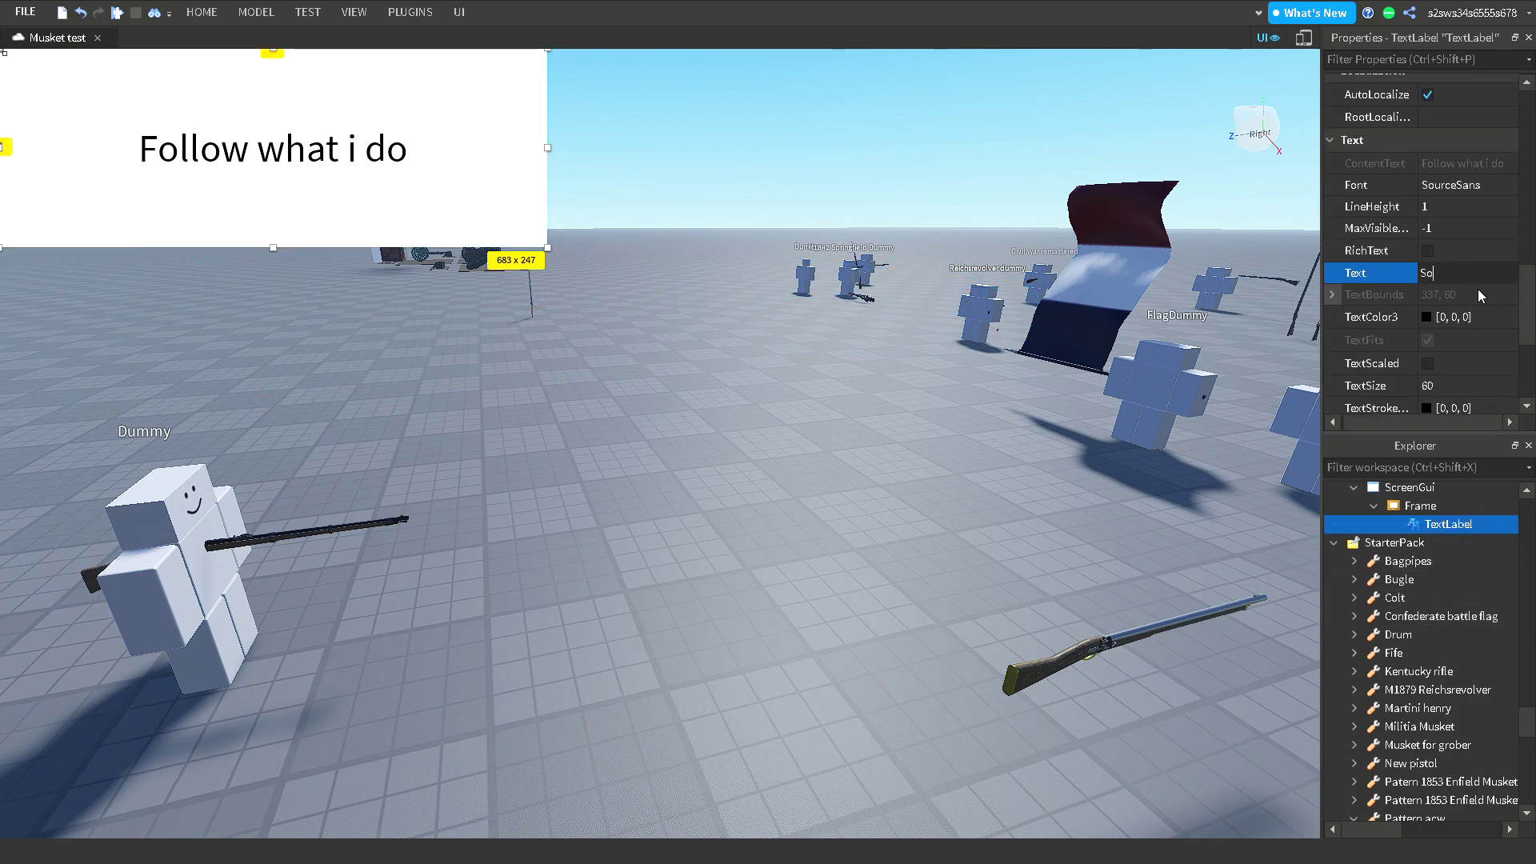
text( you )
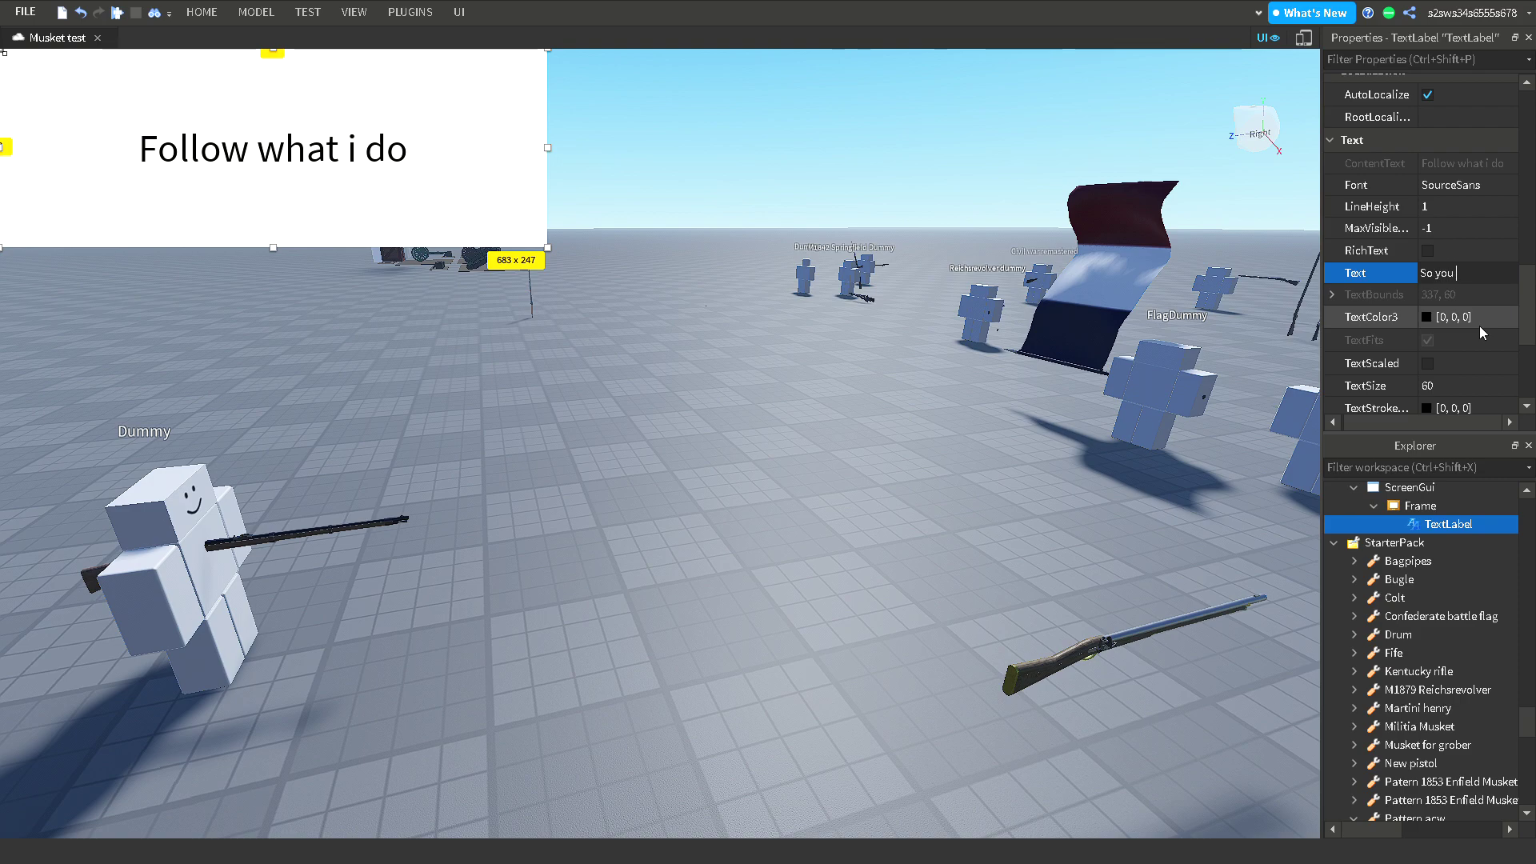
text(dont have to name your save of what your guns name is)
key(Return)
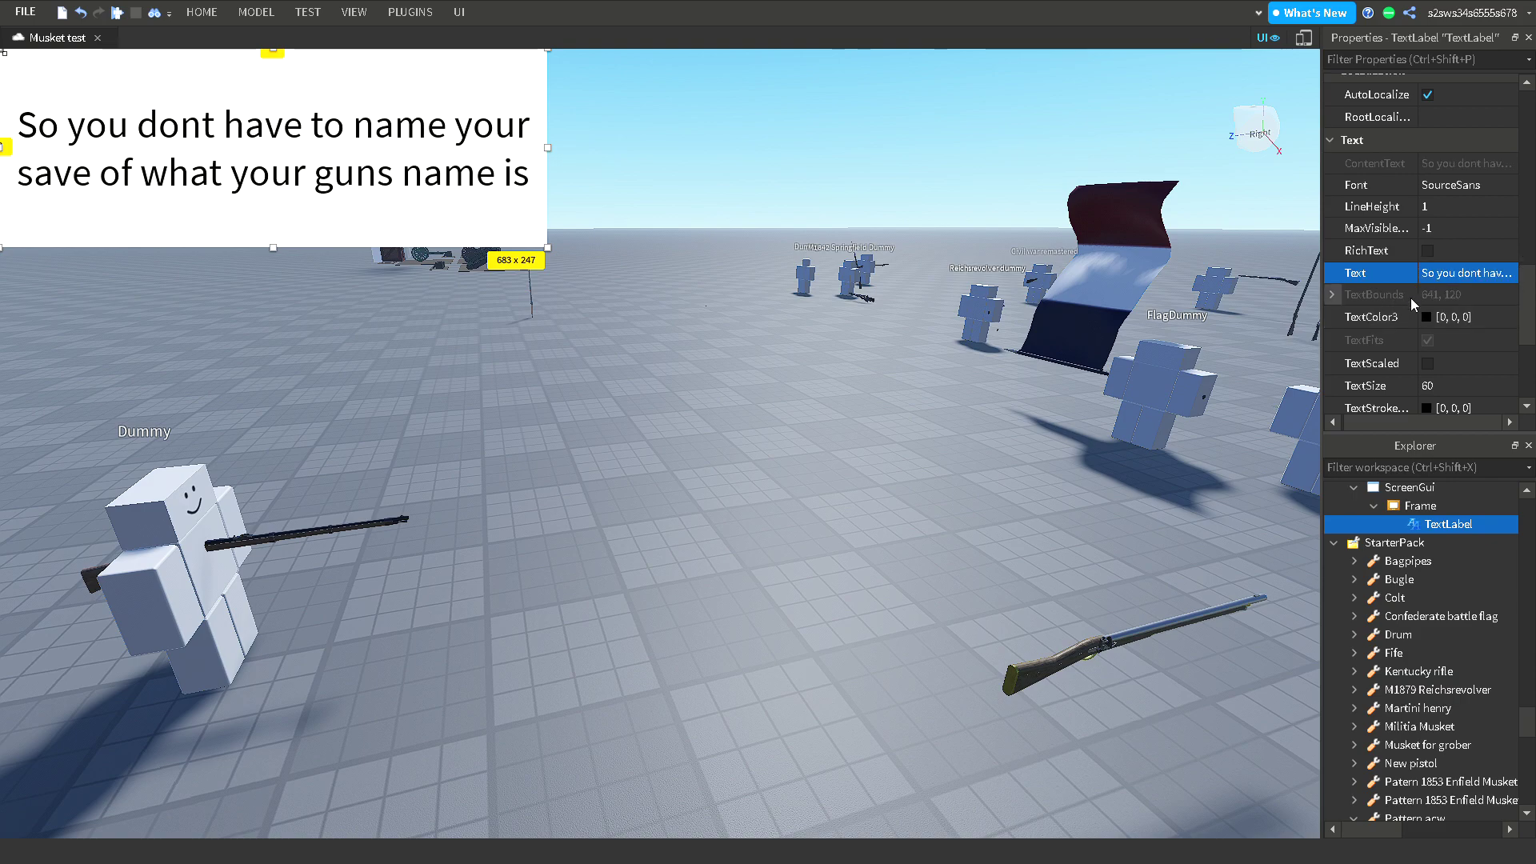
Replace the TextLabel's text with "You can actually Name it all you want".
click(1446, 275)
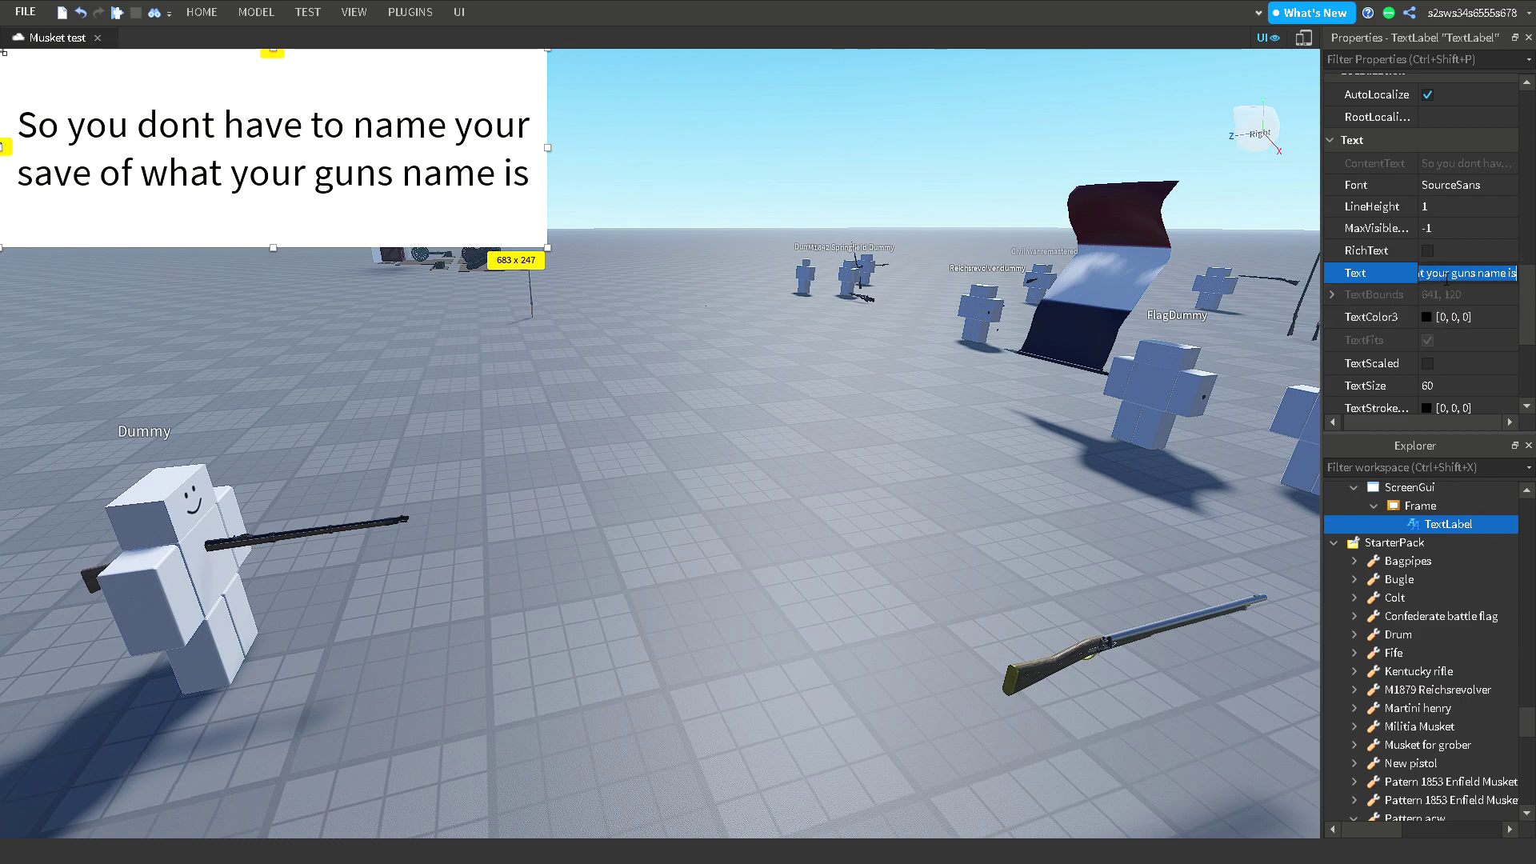
text(You)
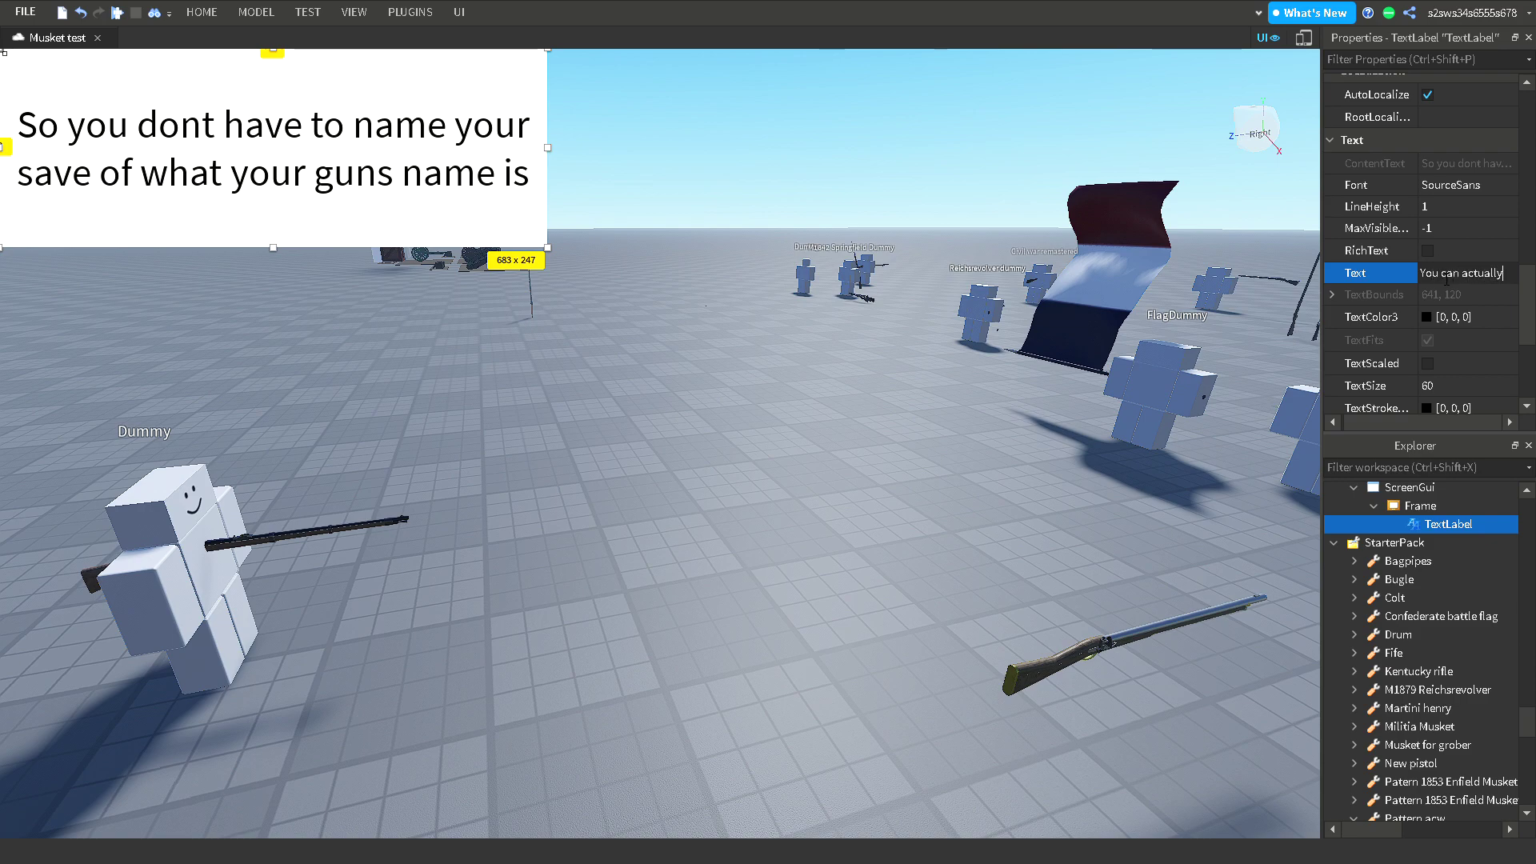
text( can actually)
text( Name it)
text(all you wa)
text(nt)
key(Return)
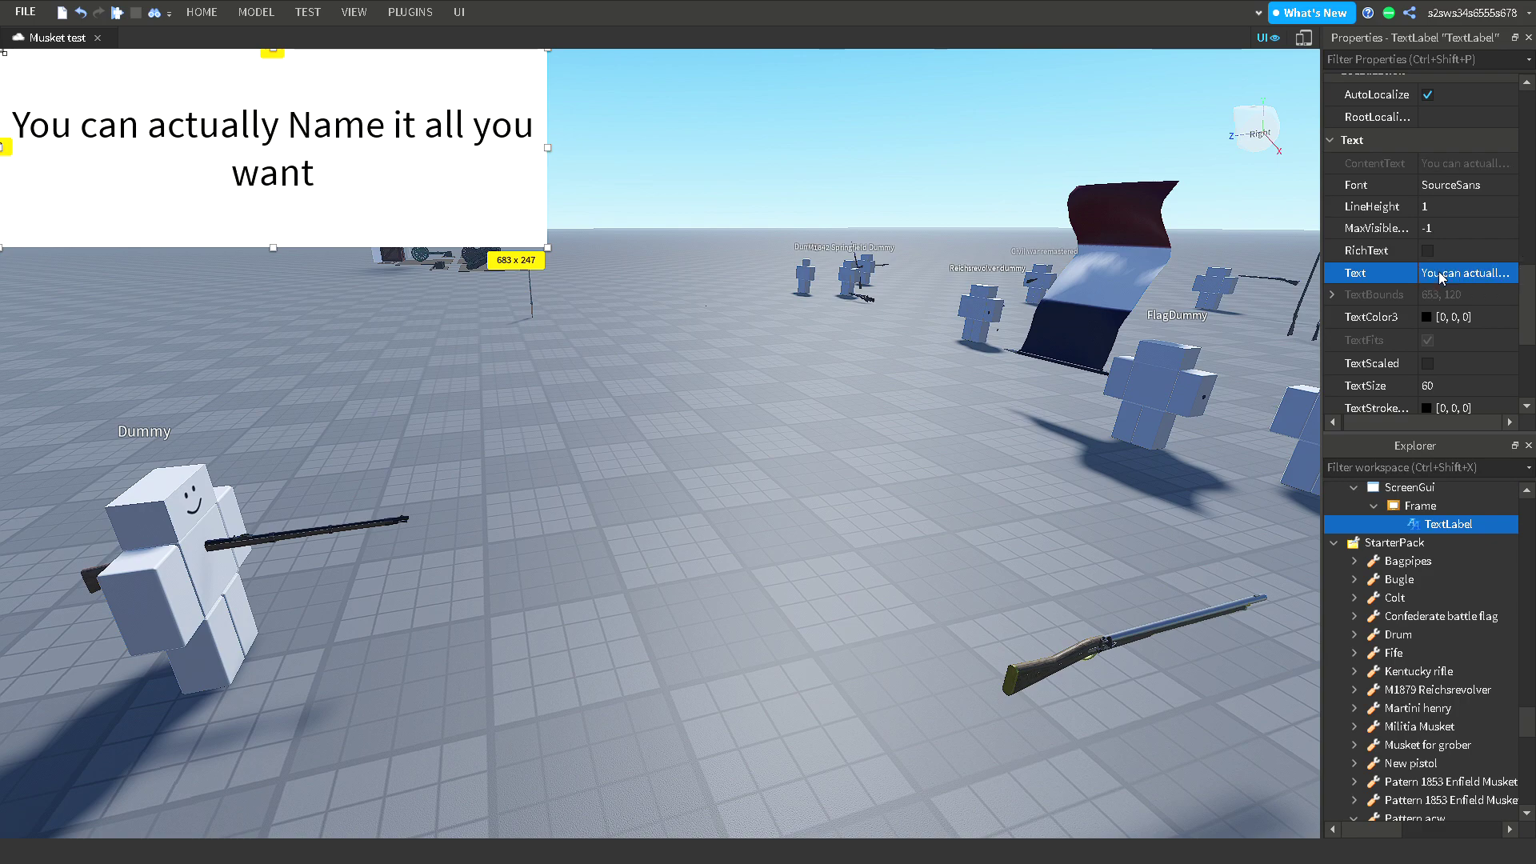
Change the TextLabel's text to "But let me use my pattern for a example".
click(1447, 280)
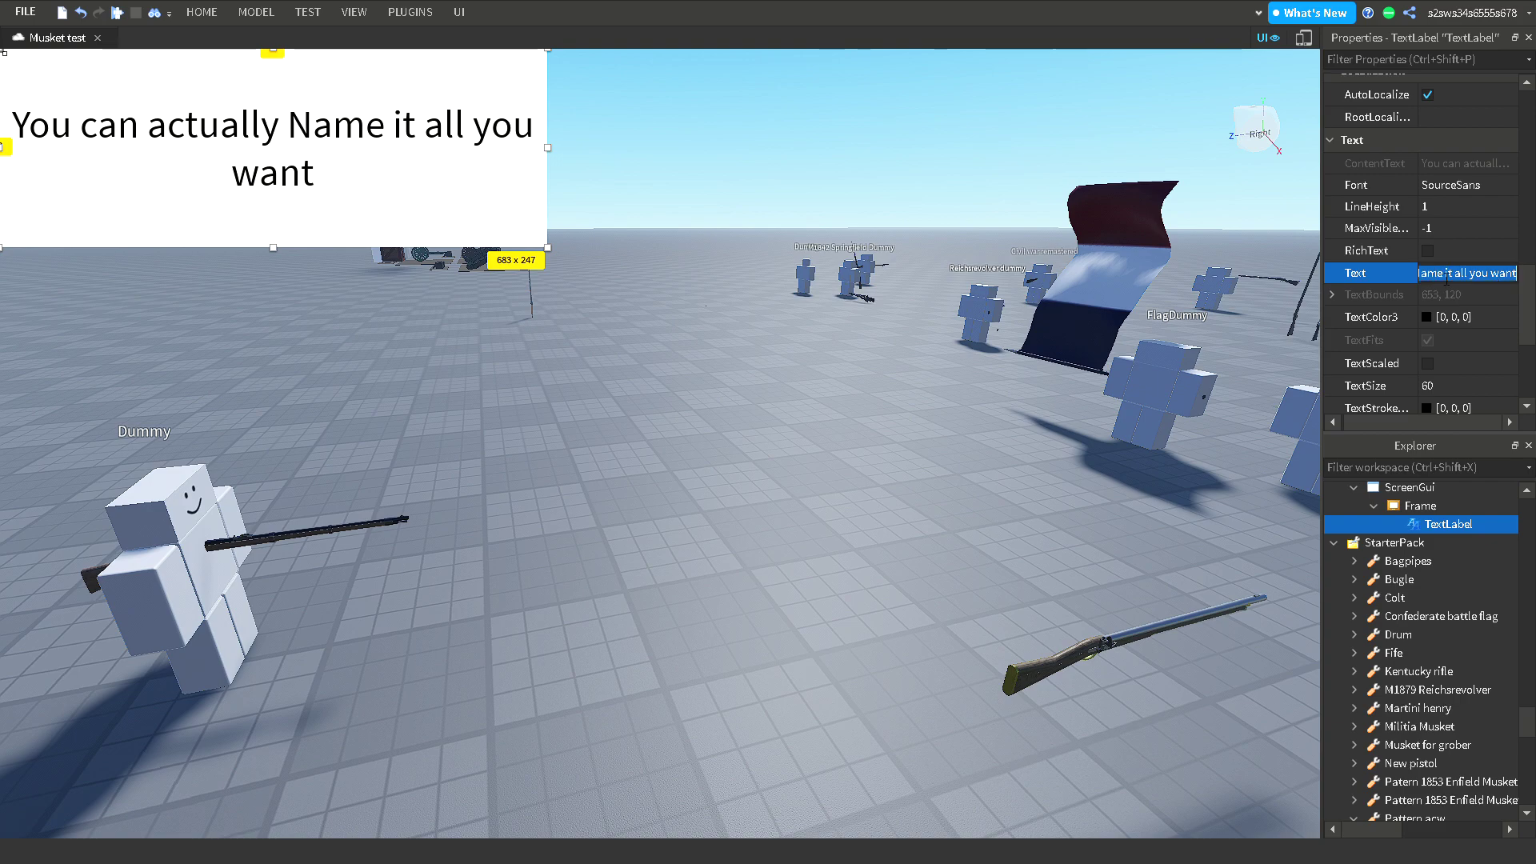
text(But let me)
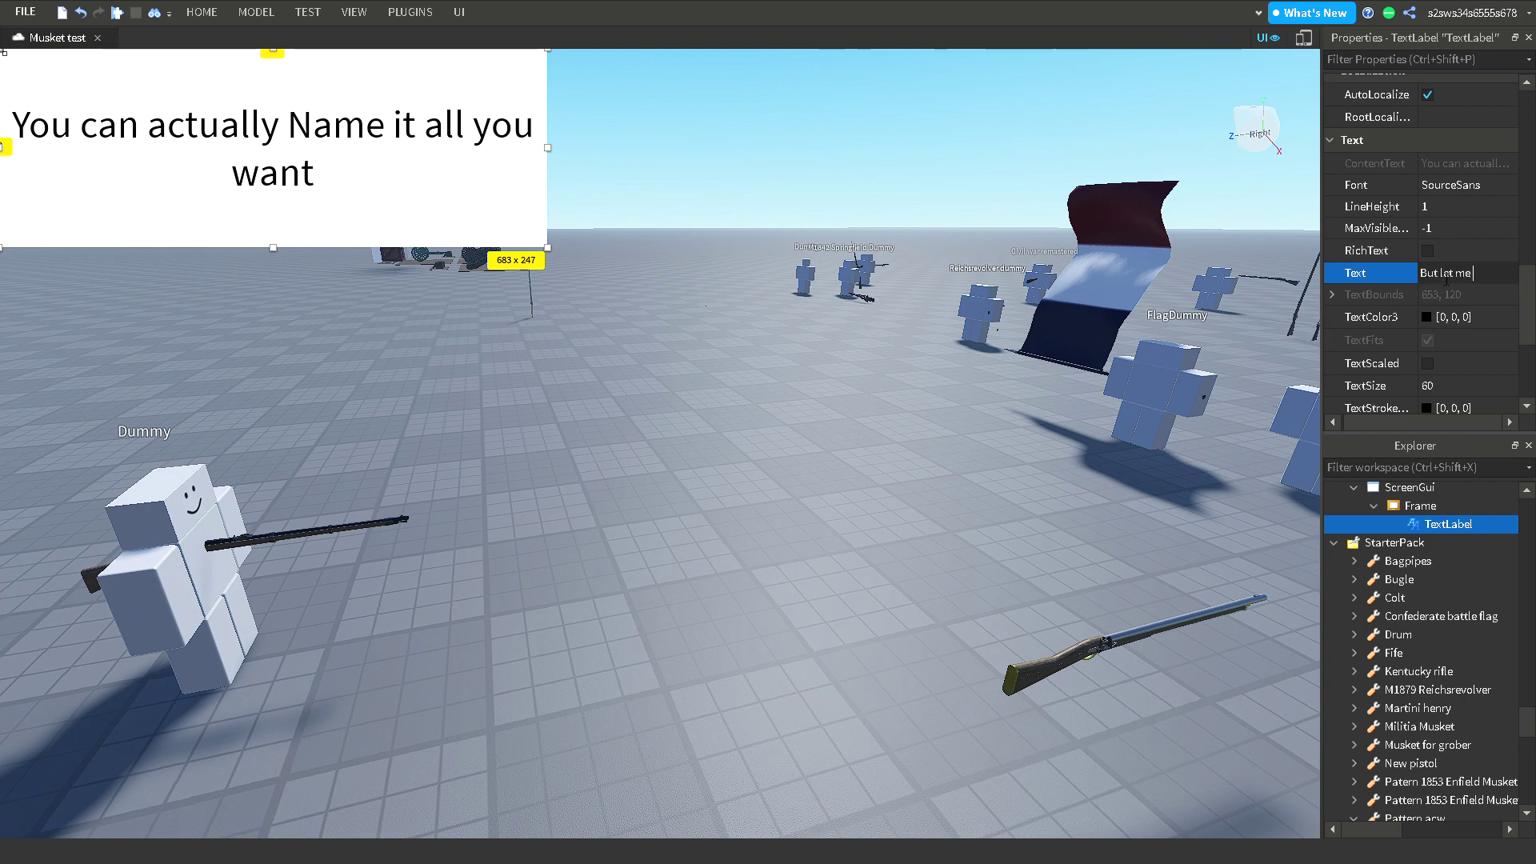
text( usa my)
key(BackSpace)
key(BackSpace)
key(BackSpace)
key(BackSpace)
key(BackSpace)
text(e my pattern for a example)
key(Return)
Set the TextLabel's text to "watch my cursor carefully".
scroll(1398, 596, up, 10)
scroll(1398, 596, up, 6)
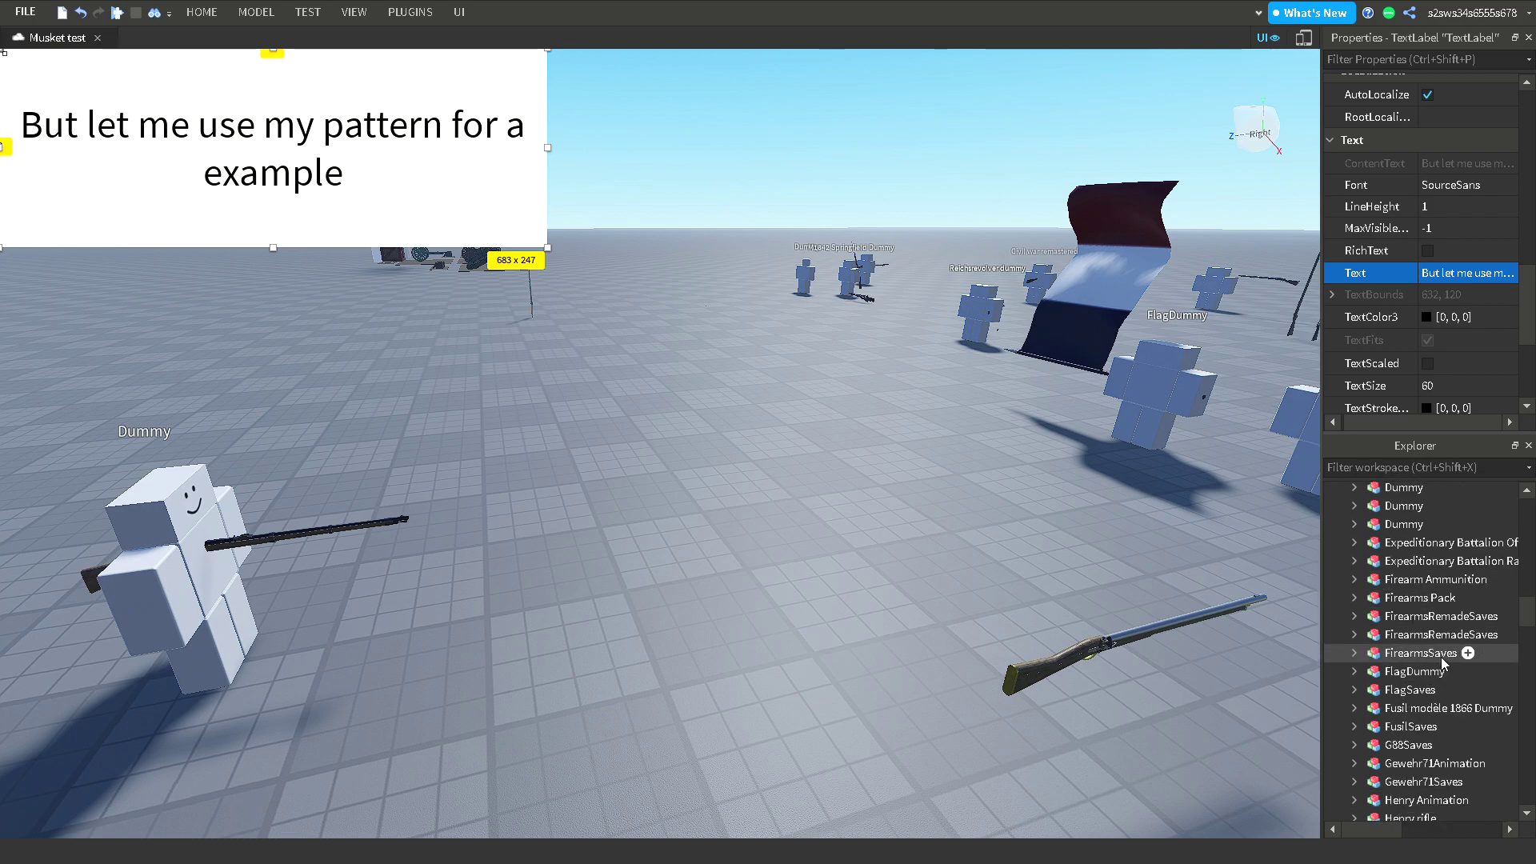
click(1485, 273)
text(Wh)
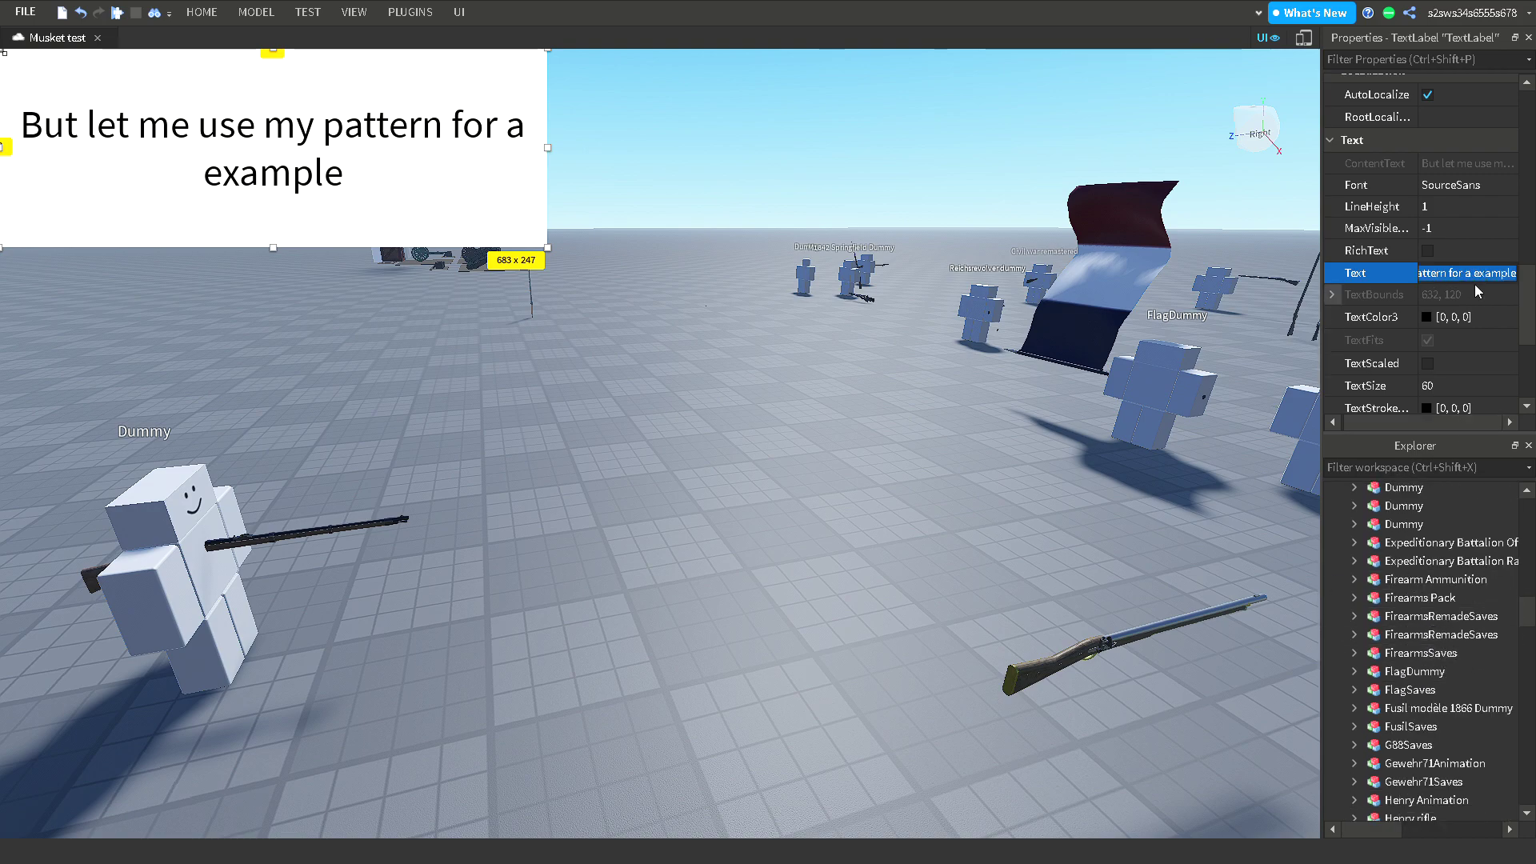
text(at)
key(BackSpace)
key(BackSpace)
key(BackSpace)
key(BackSpace)
text(wa)
text(carefull)
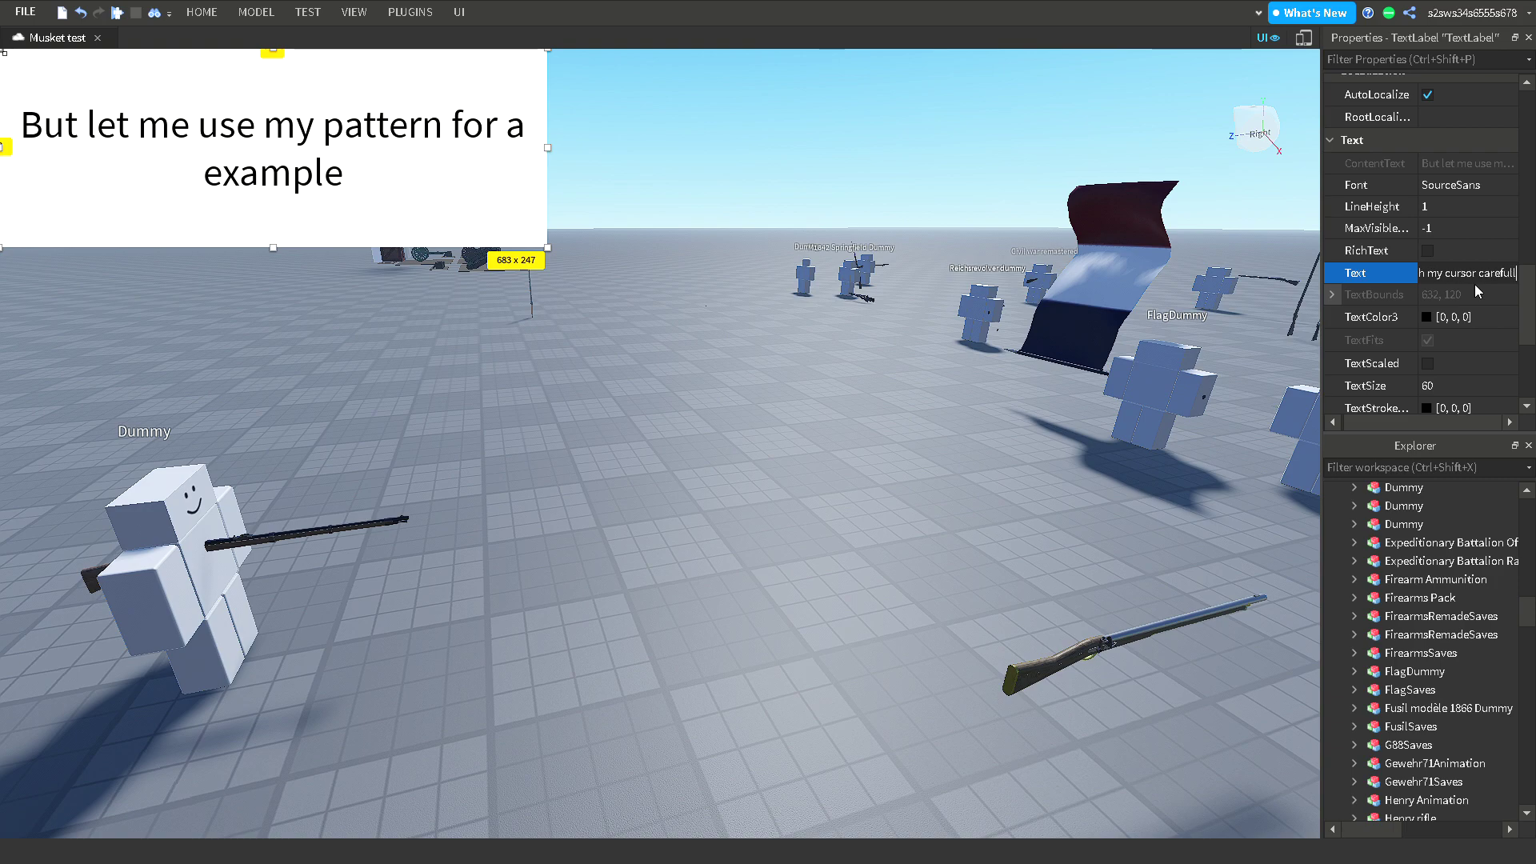
key(Return)
scroll(1434, 600, down, 5)
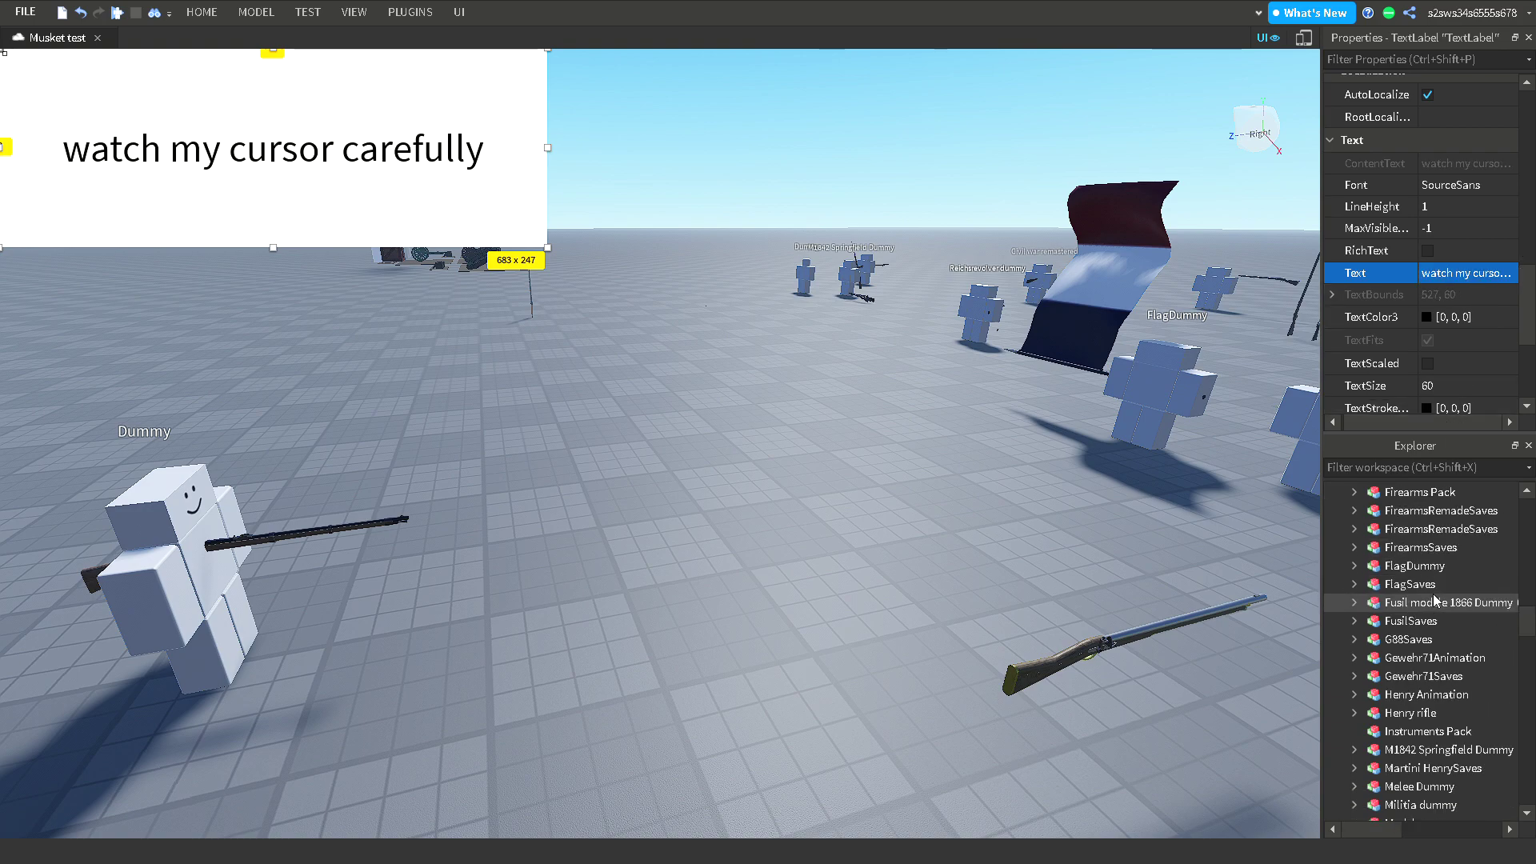
scroll(1443, 638, down, 2)
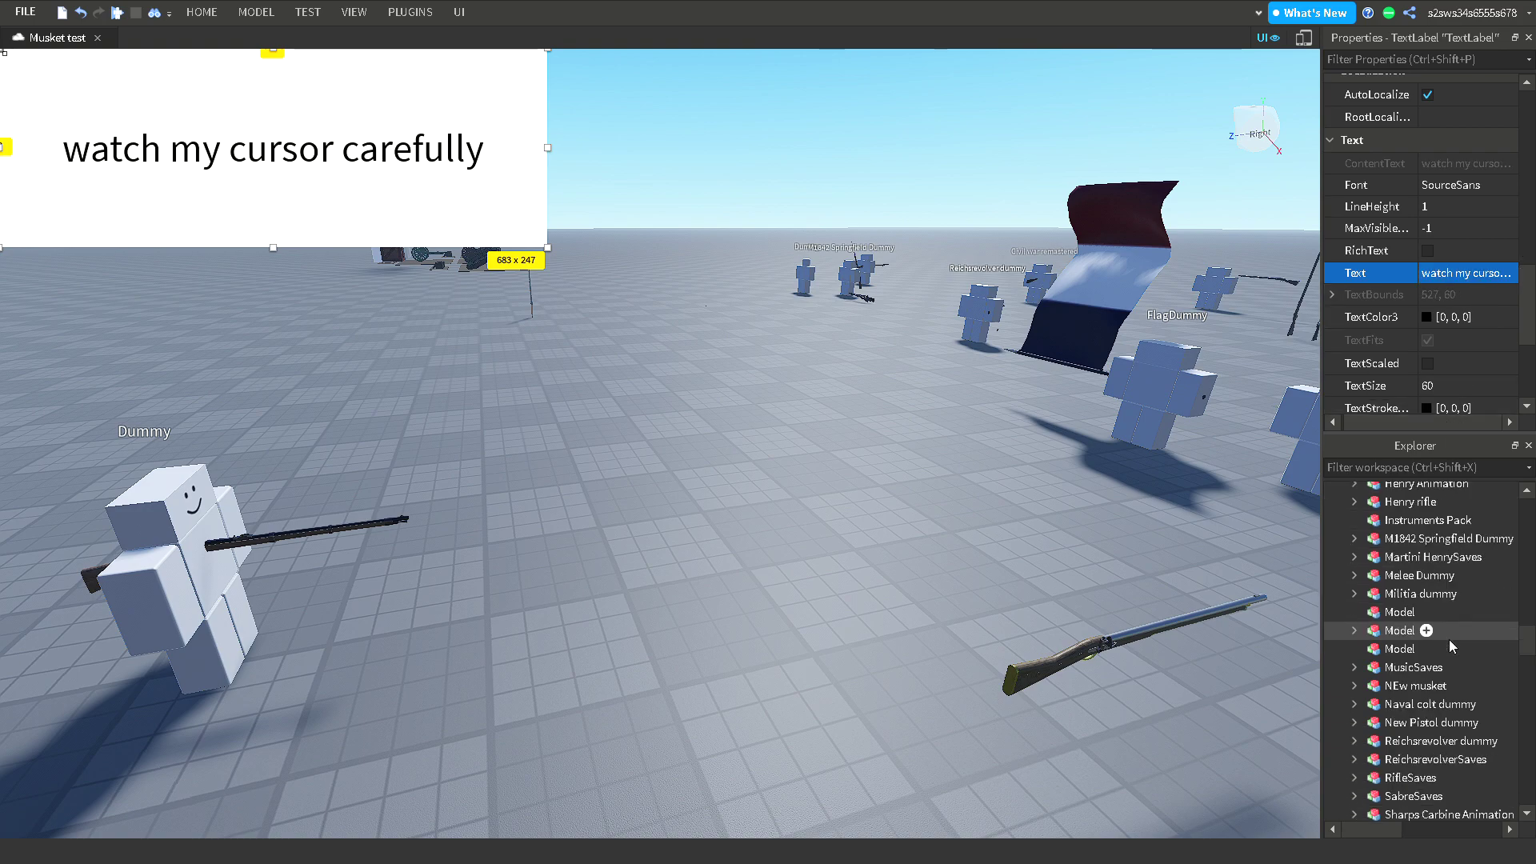
click(1429, 709)
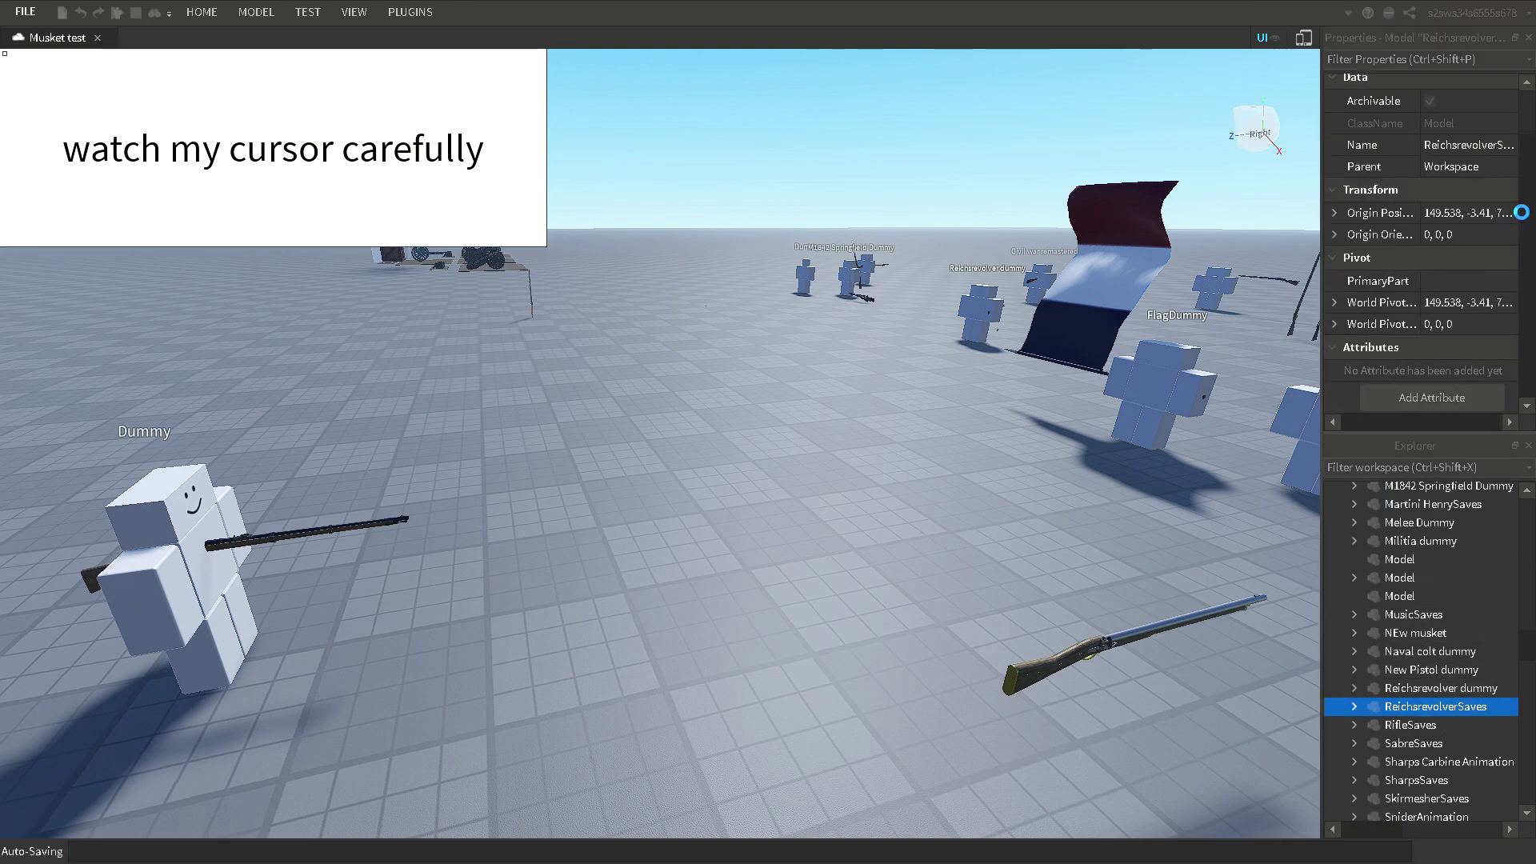
scroll(1437, 320, up, 1)
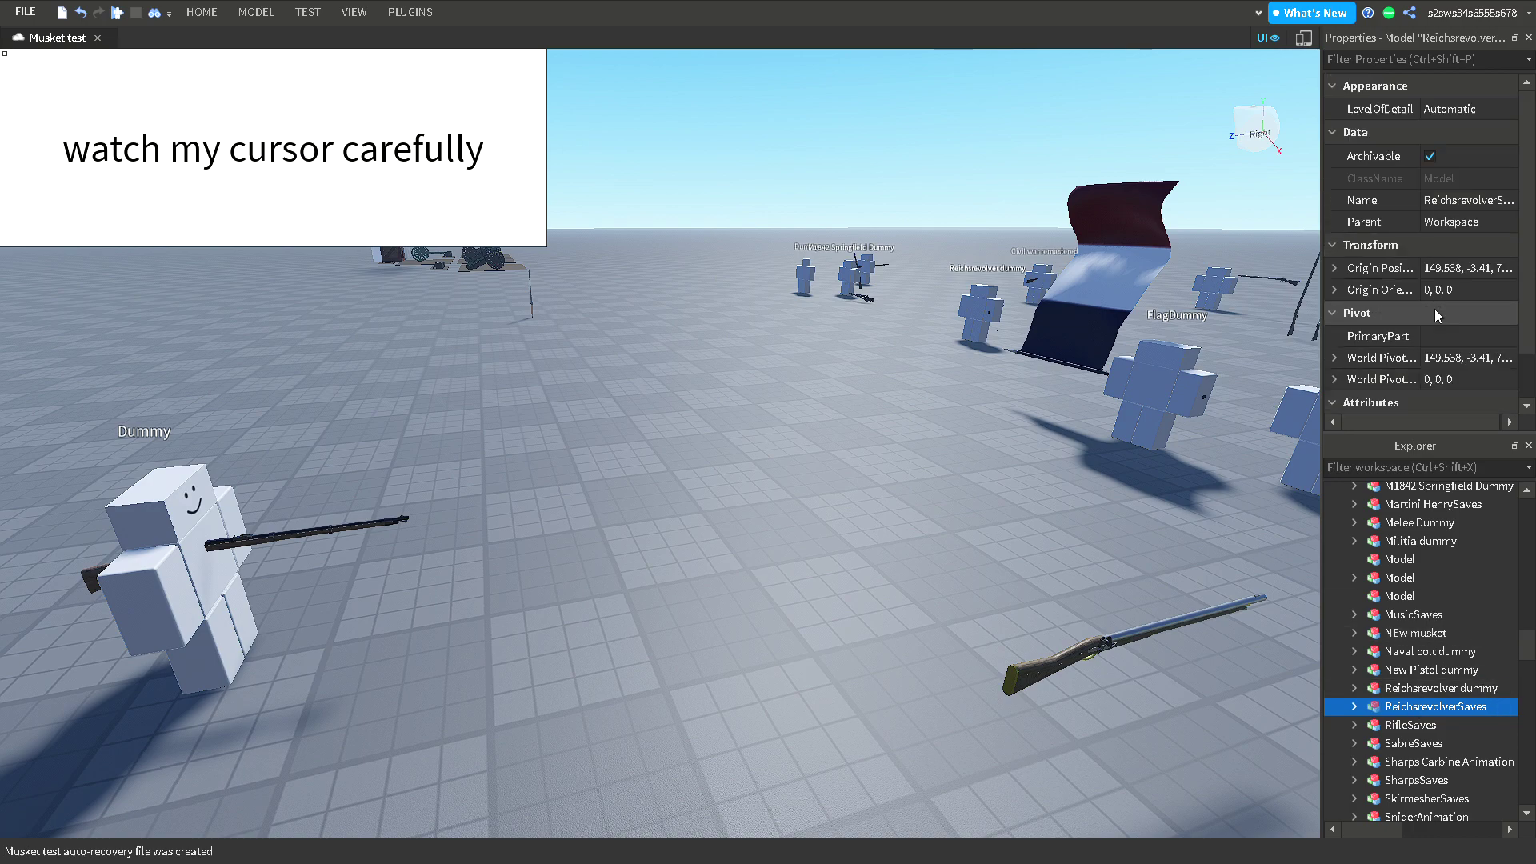
scroll(1429, 613, down, 8)
click(1445, 577)
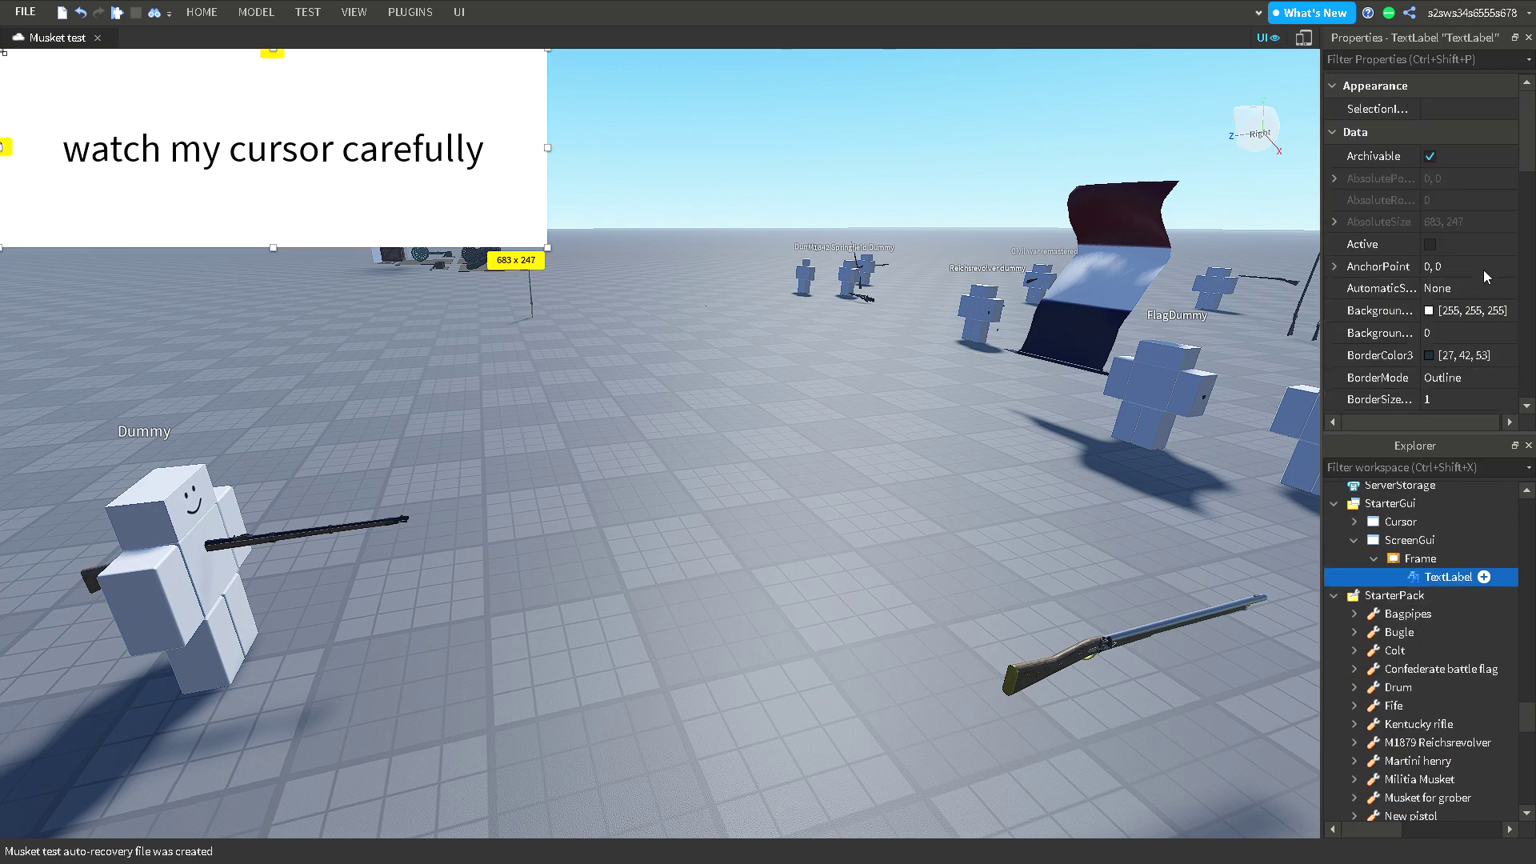
scroll(1482, 297, down, 5)
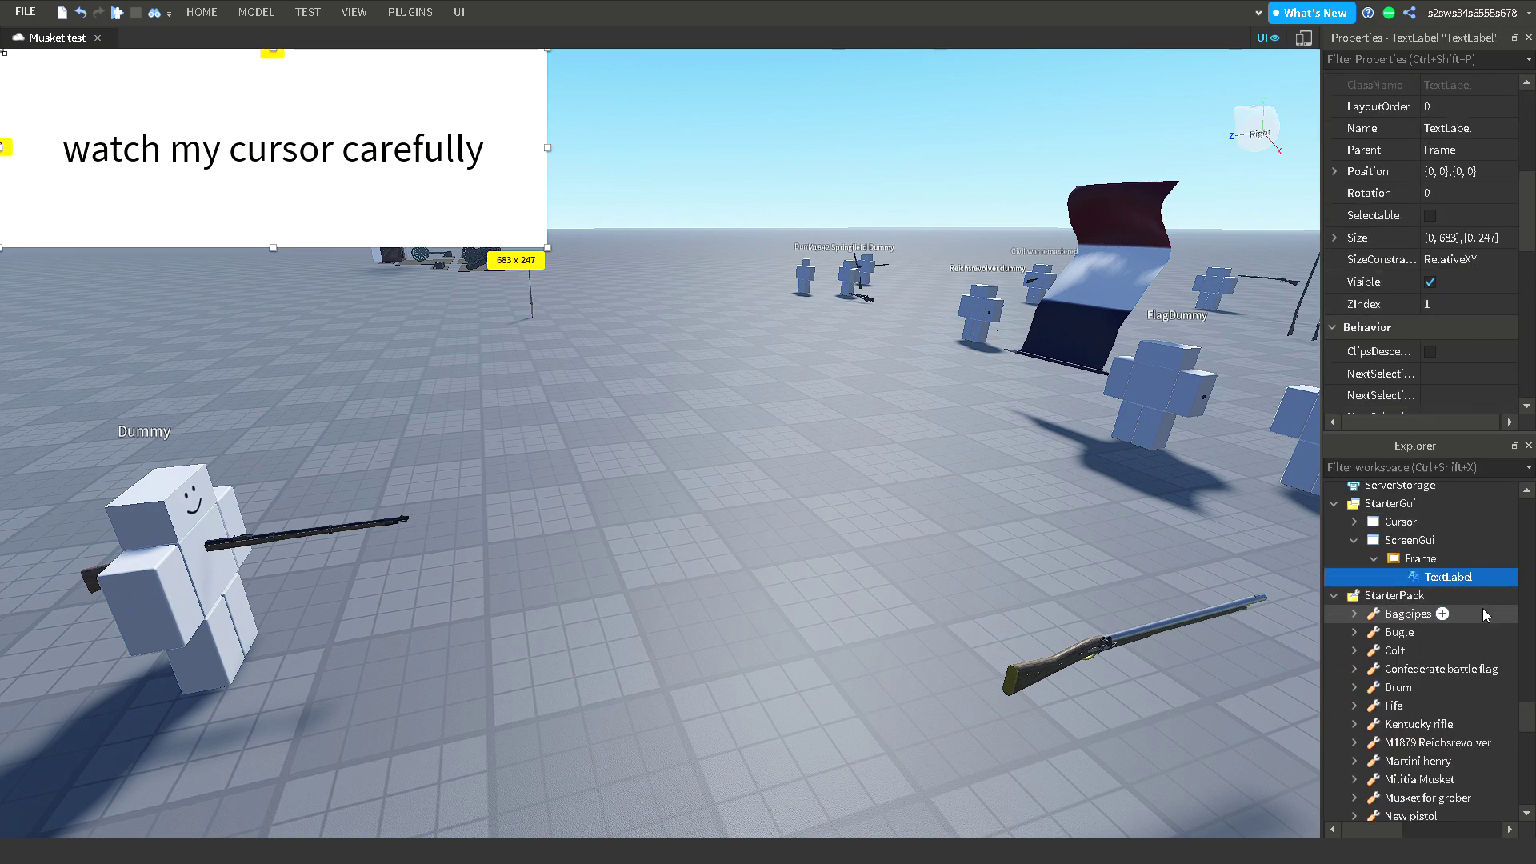
Assign the Civil war RemasterSaves model as the Value of CustomAnimSaves in the tool's Miscellaneous folder, and clear the selection.
scroll(1473, 628, down, 7)
scroll(1451, 692, down, 3)
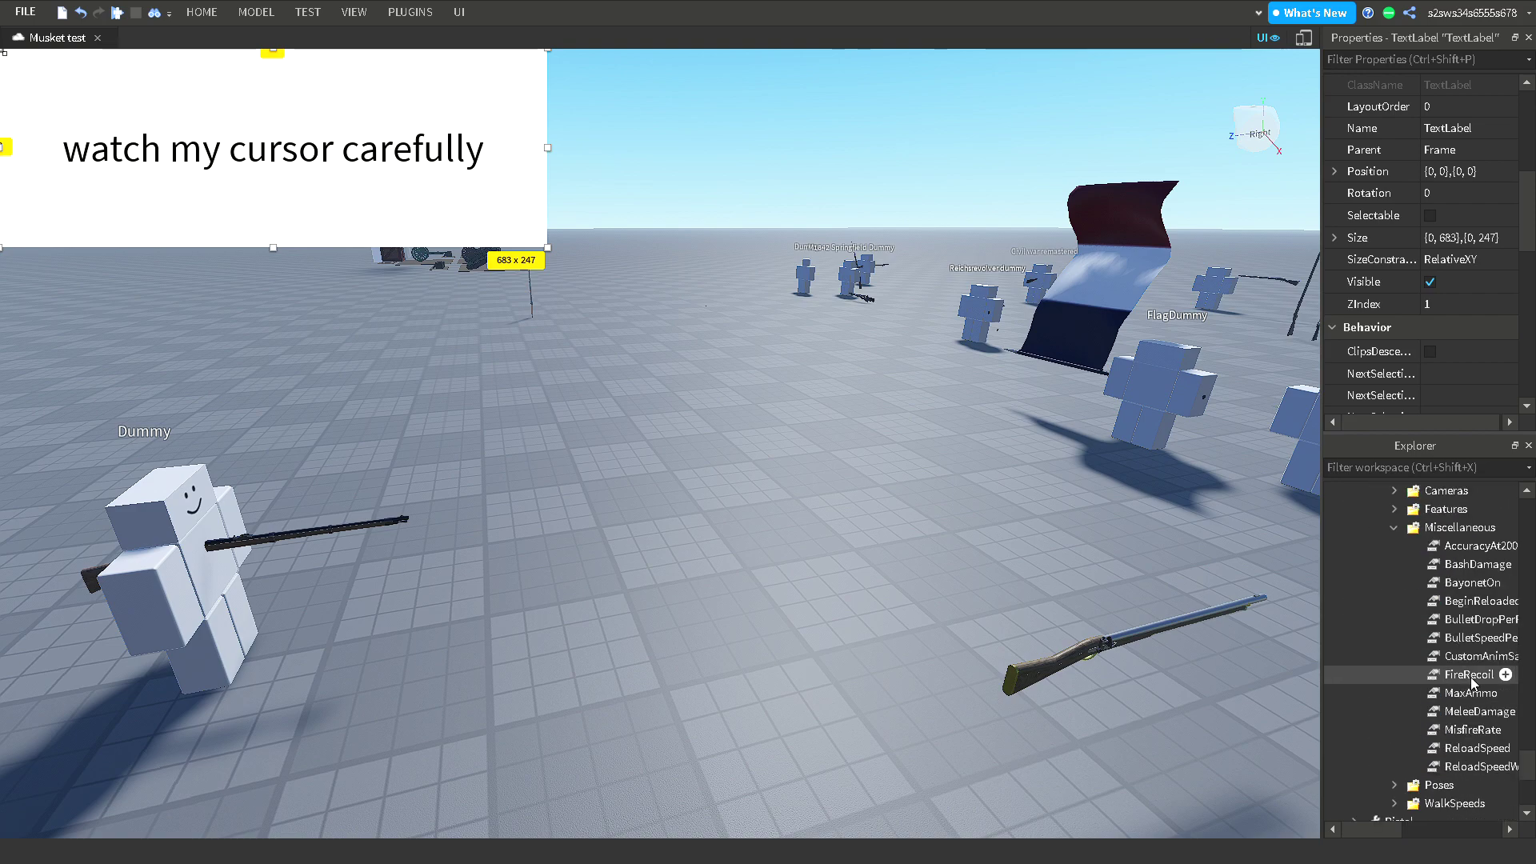
click(1480, 656)
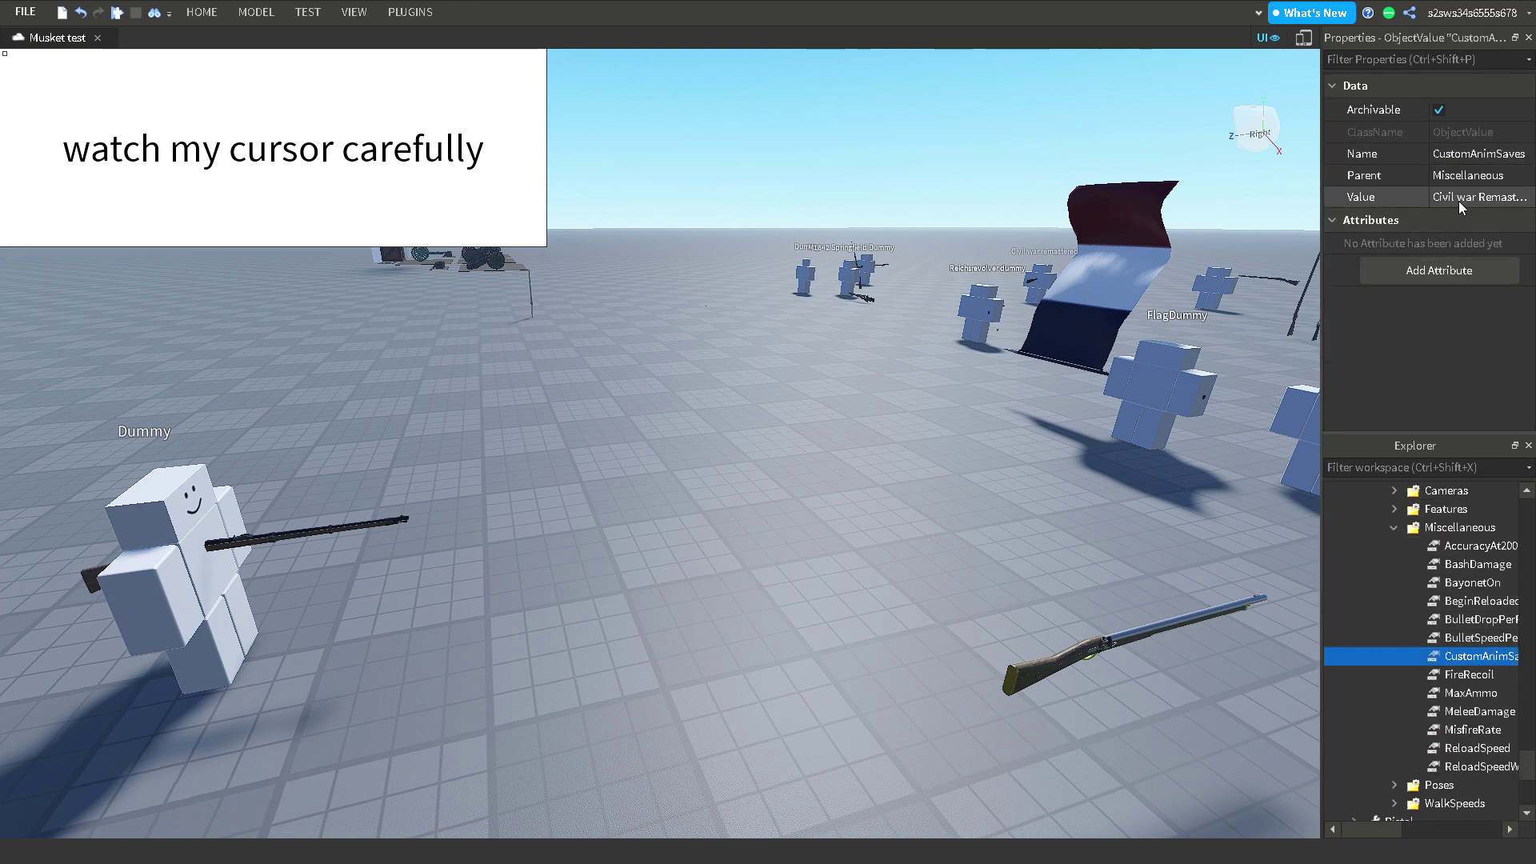
click(1453, 199)
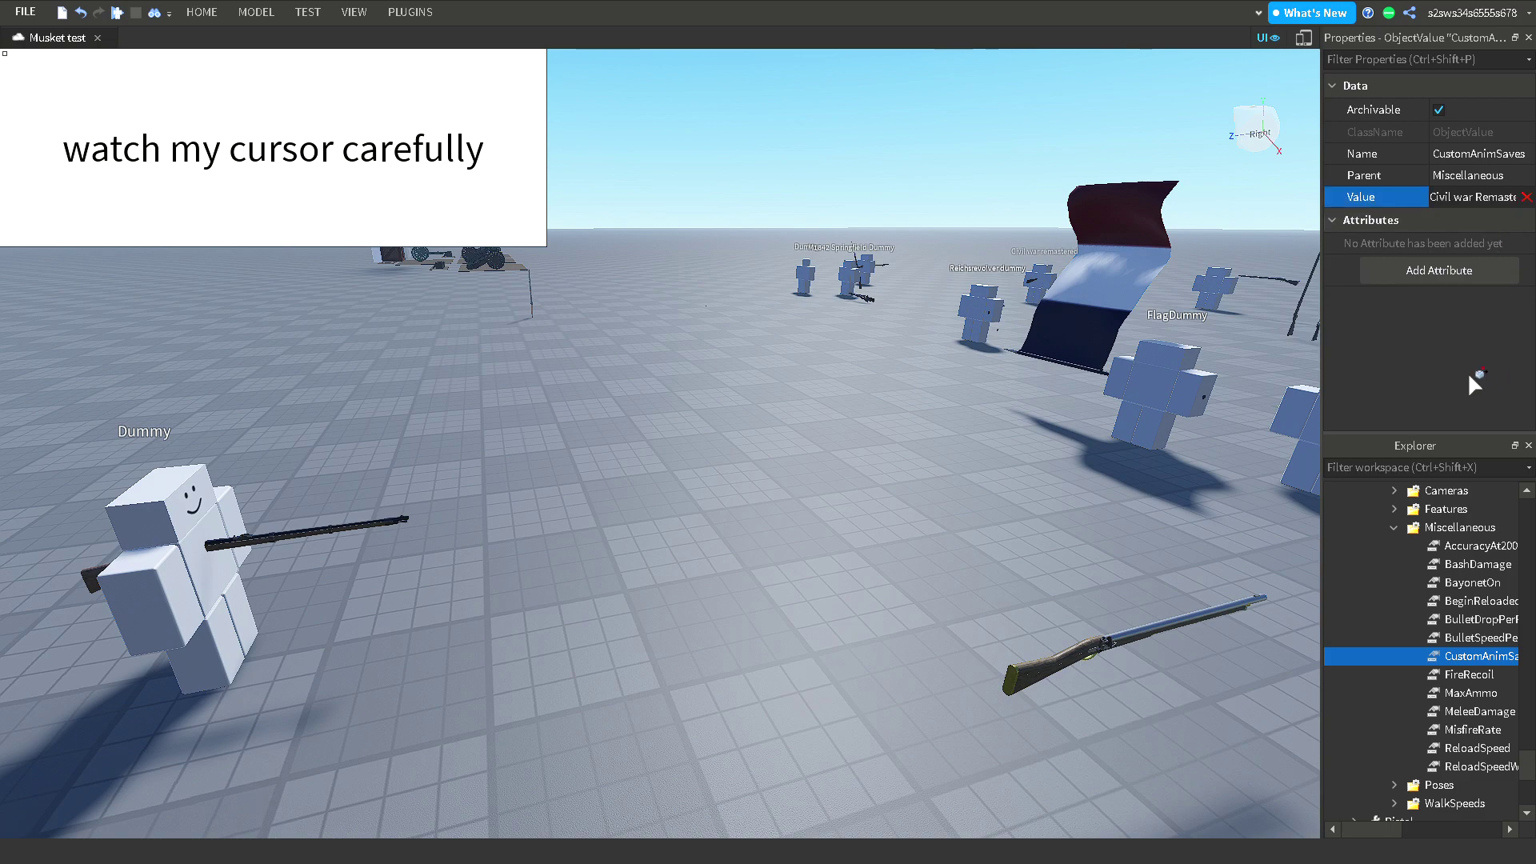
scroll(1492, 592, up, 10)
scroll(1493, 716, up, 15)
scroll(1496, 712, down, 3)
scroll(1468, 680, down, 3)
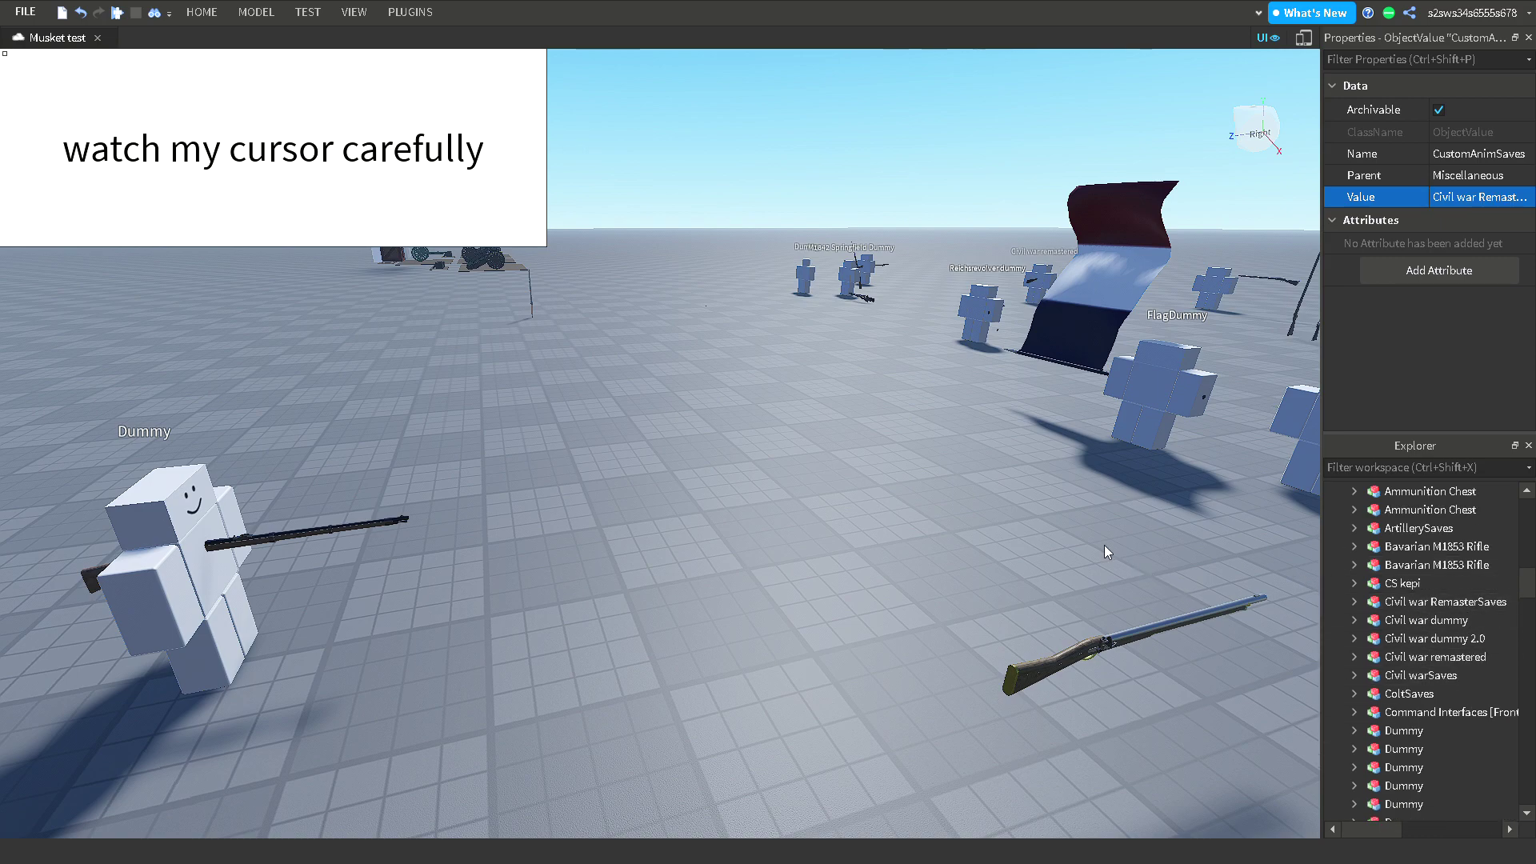
click(1126, 580)
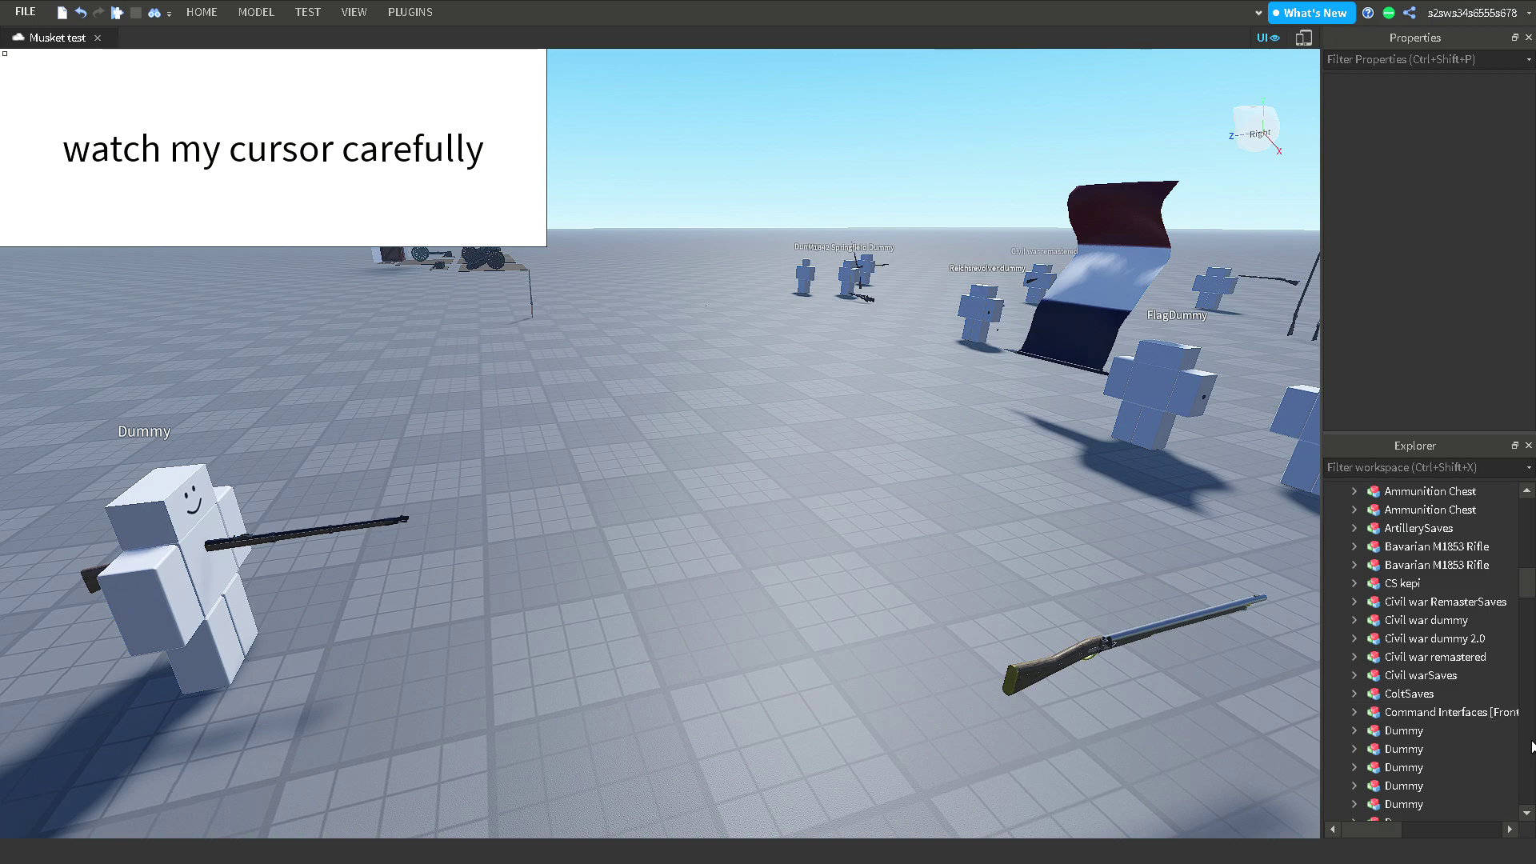
Select the TextLabel in StarterGui and set its text to "Now you know how to connect your weapons custom animations to the tool itself".
scroll(1499, 704, down, 8)
scroll(1499, 706, down, 10)
click(1447, 577)
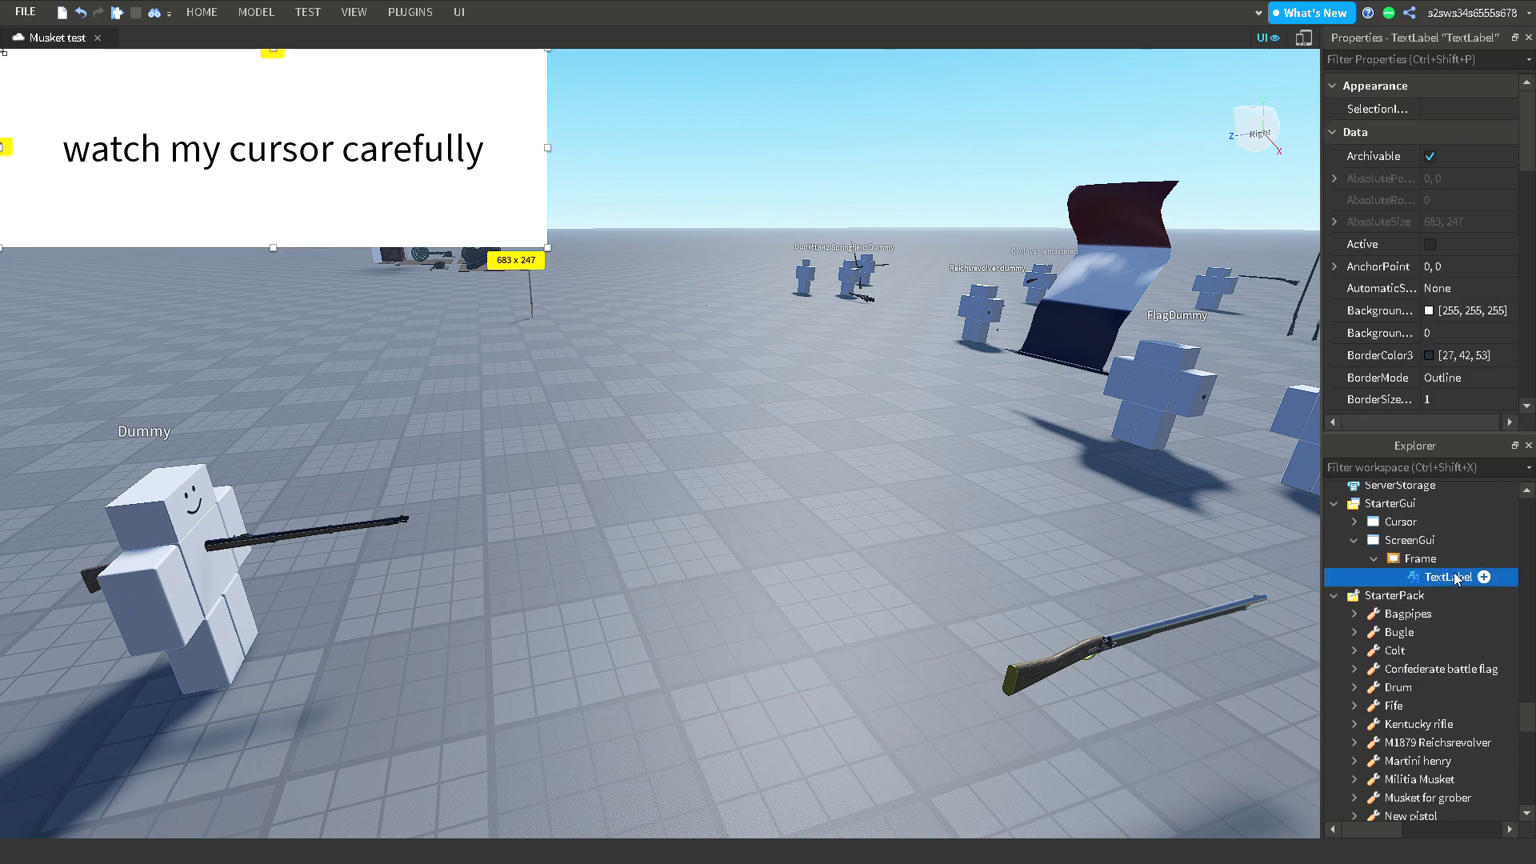
scroll(1418, 293, down, 5)
click(1448, 334)
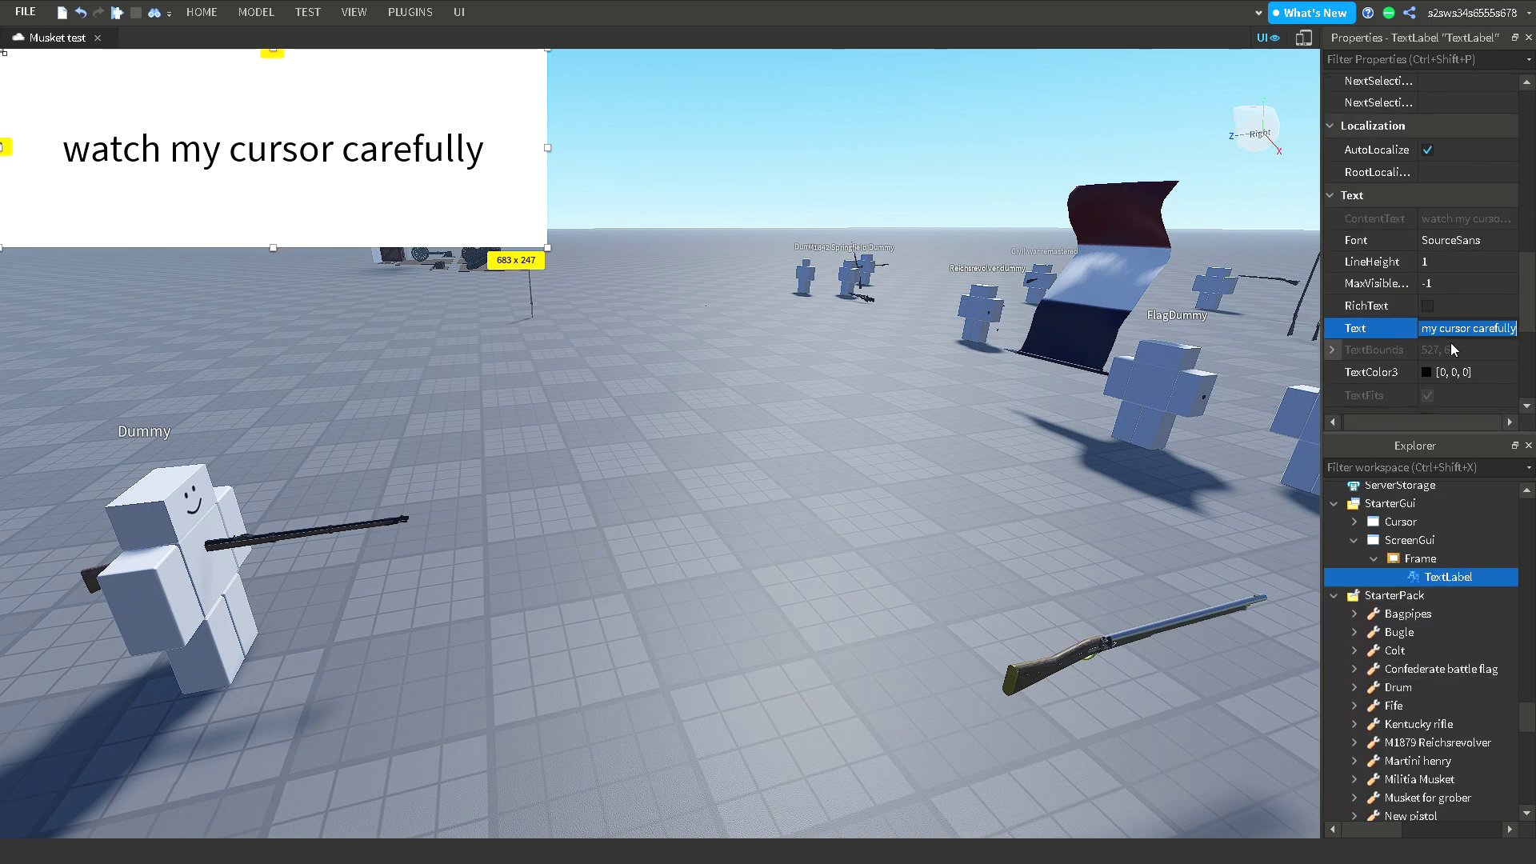
text(Now you k)
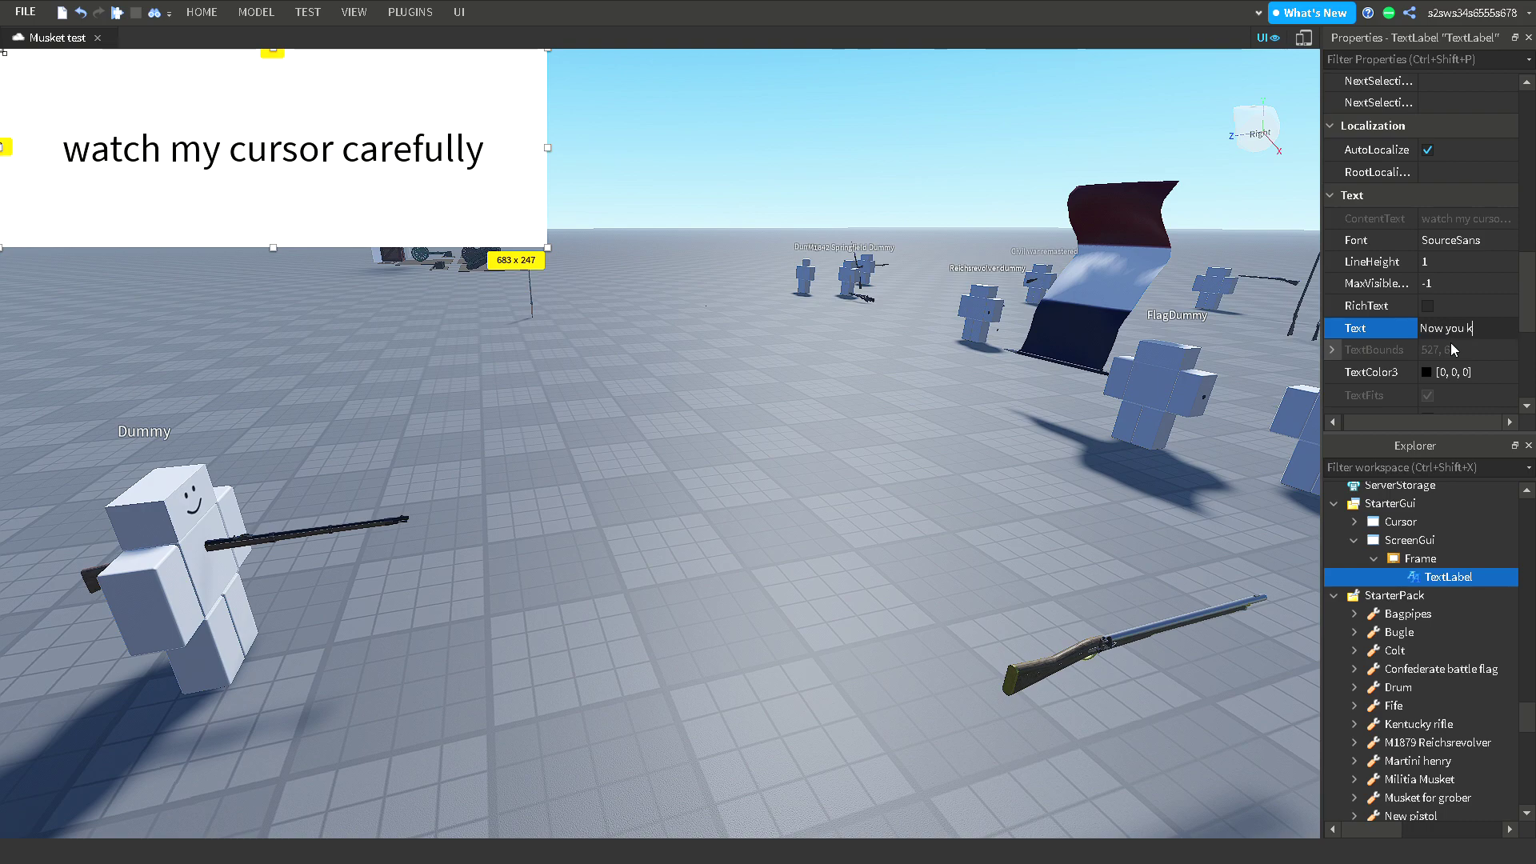
text(now how t)
text(o )
text(connect)
text( your )
text(weapons cus)
text(tom animations to)
text( the to)
text(ol itse)
text(lf)
key(Return)
Replace the TextLabel's text with the closing caption "Good day!".
click(1455, 334)
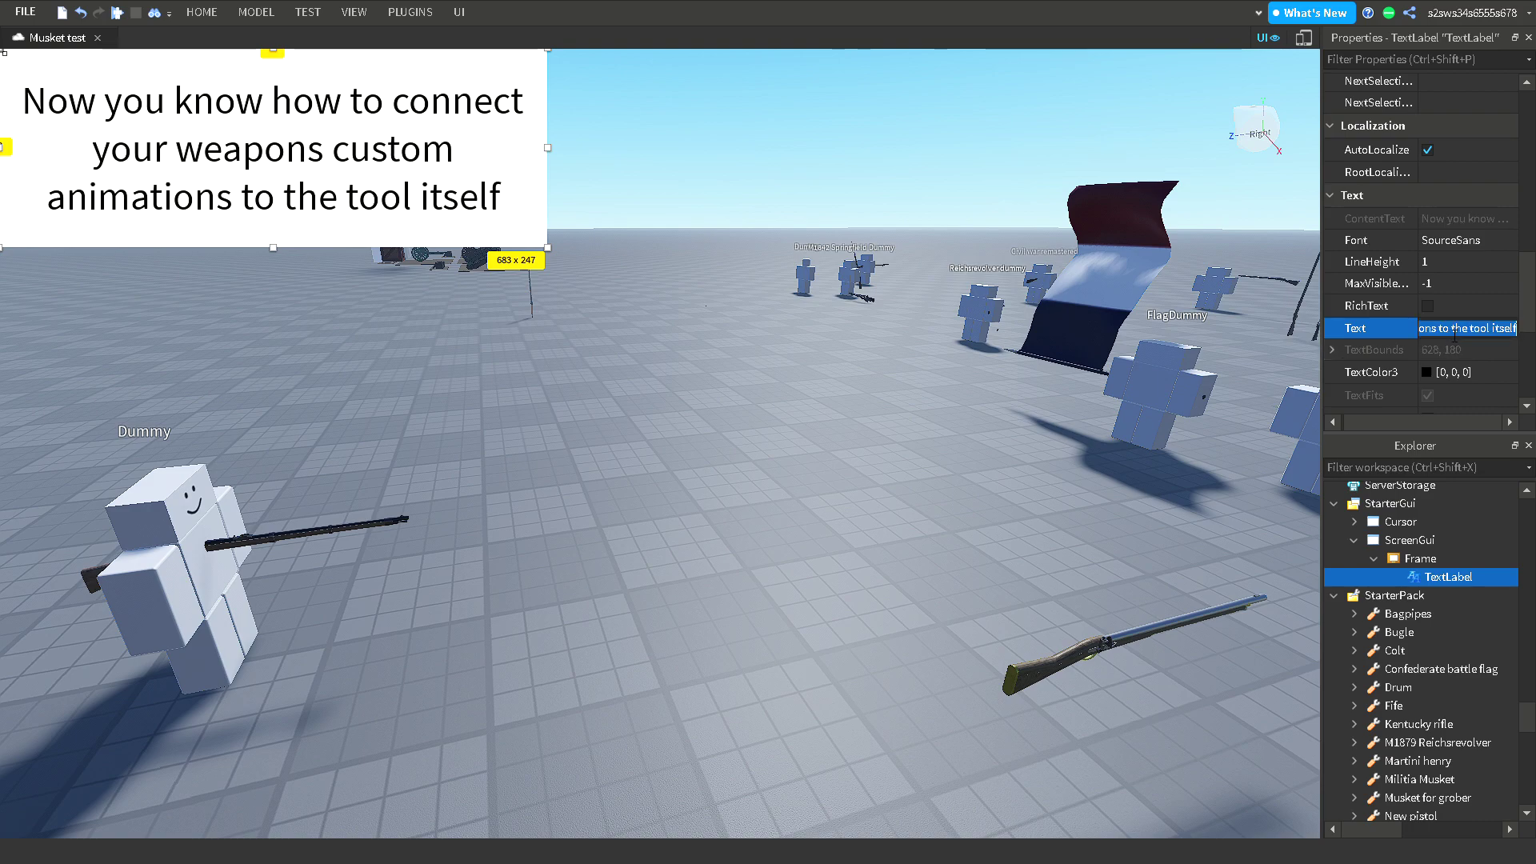
text(Good day)
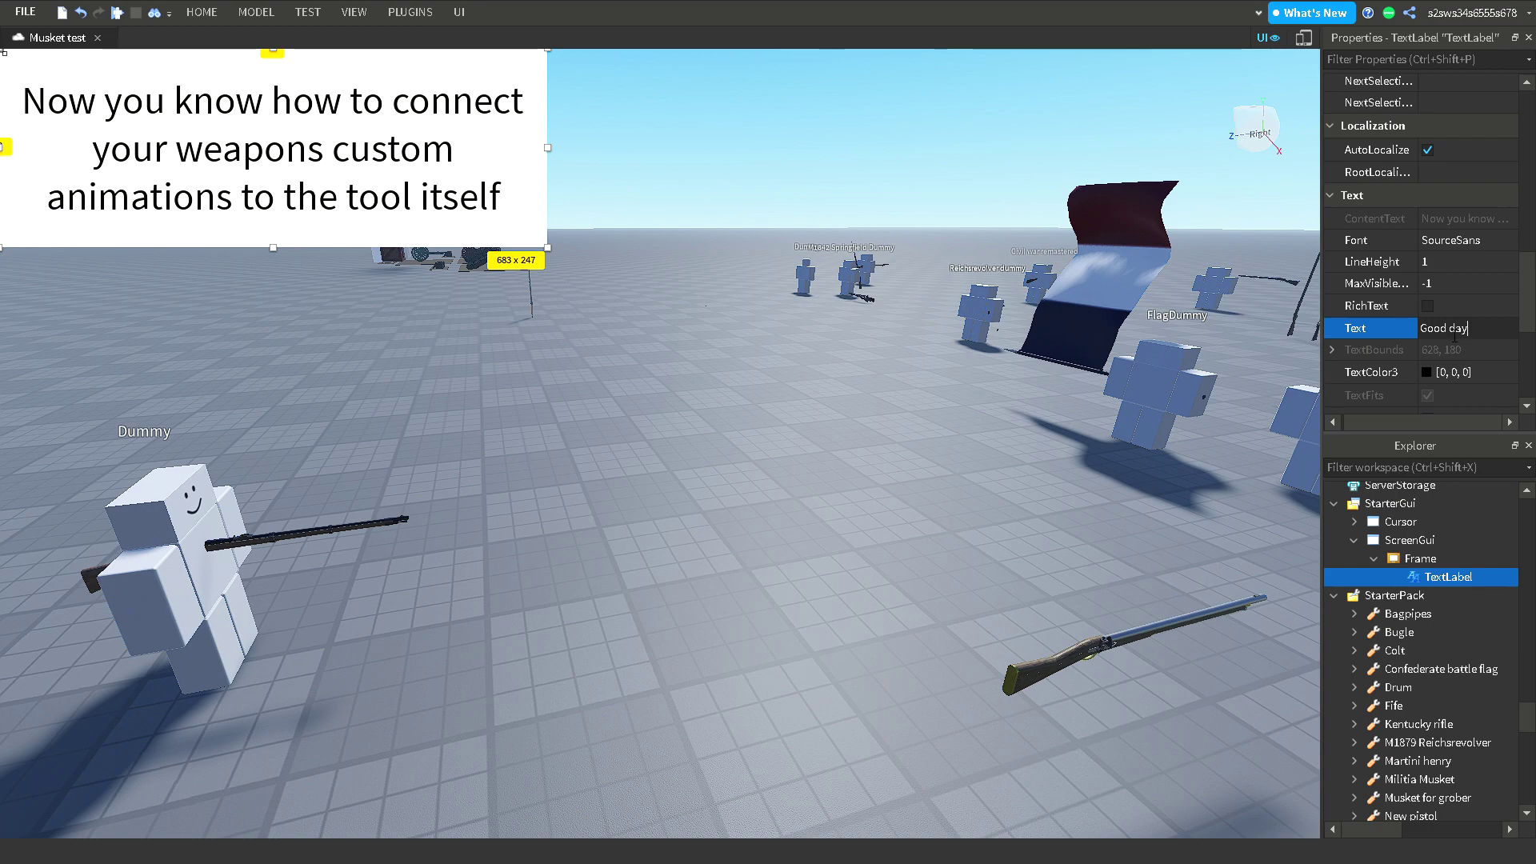
text(!)
key(Return)
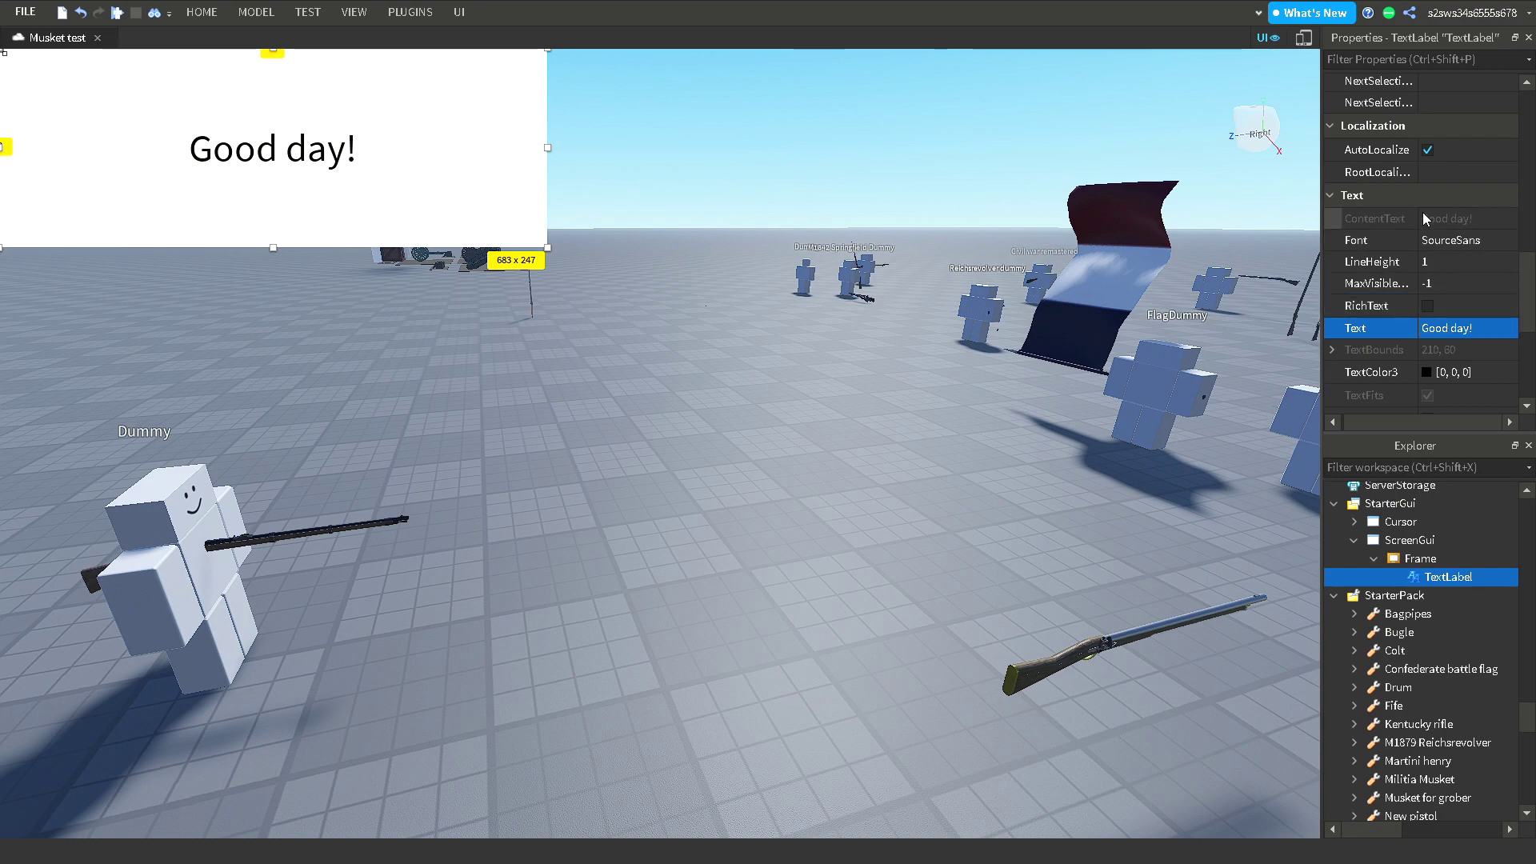